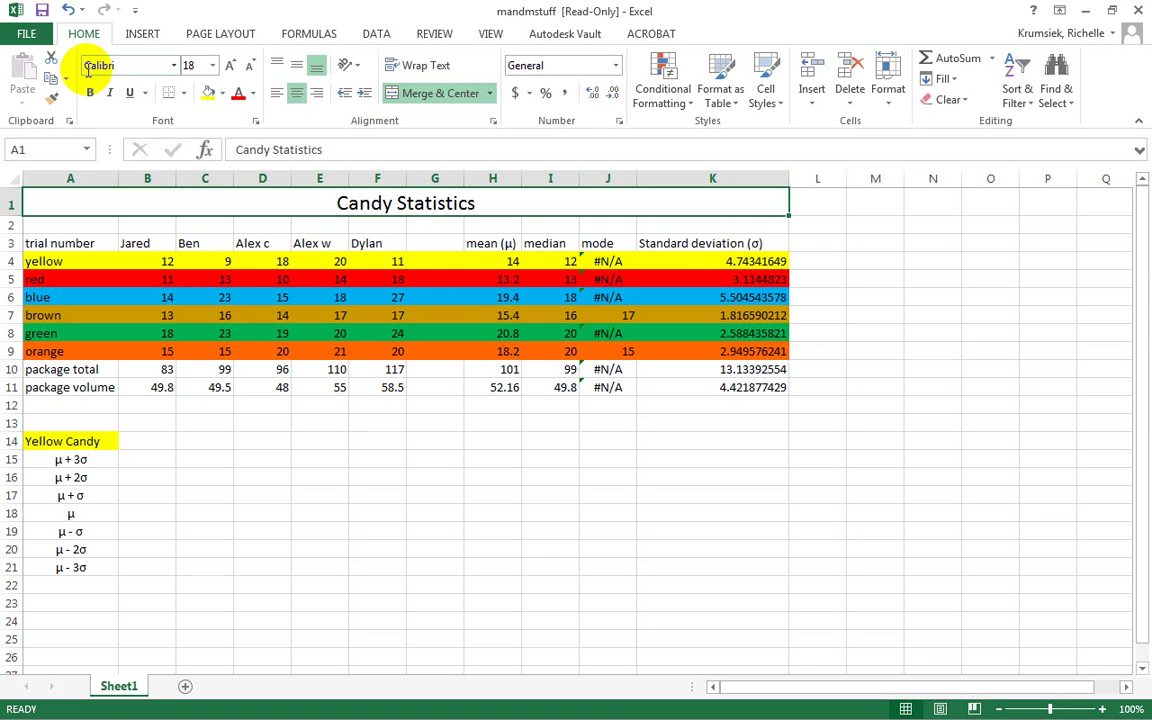
Step: Enable the Analysis ToolPak add-in through the Excel add-ins manager
click(27, 36)
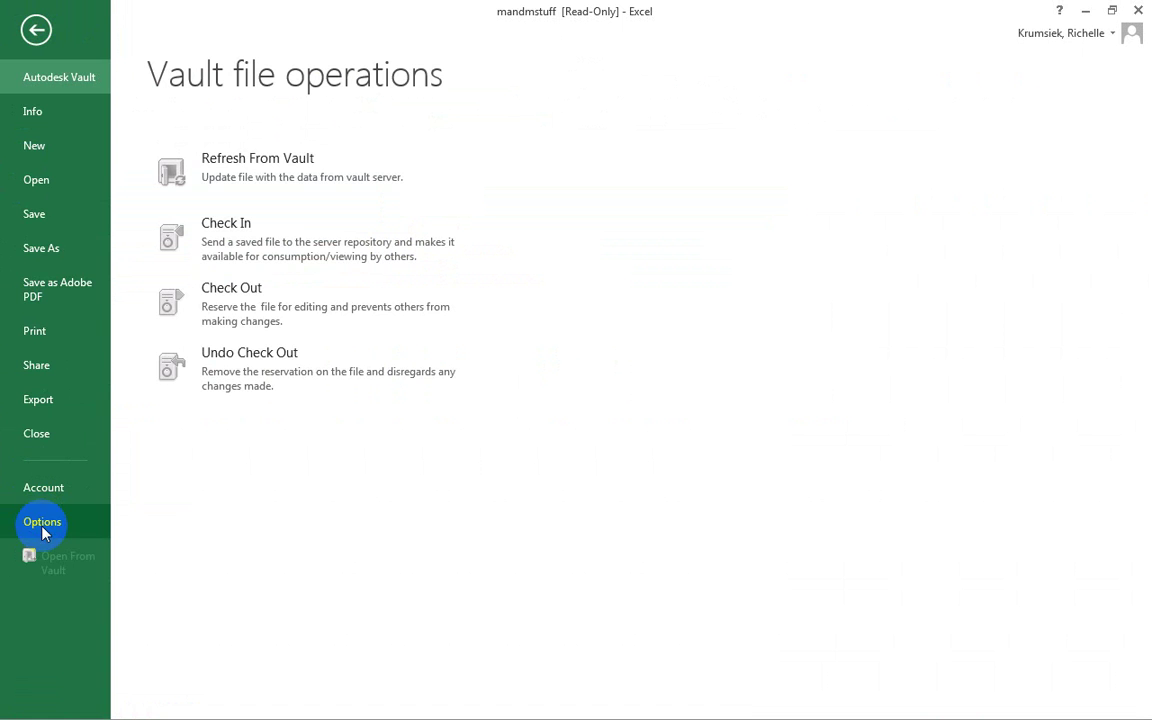
click(42, 524)
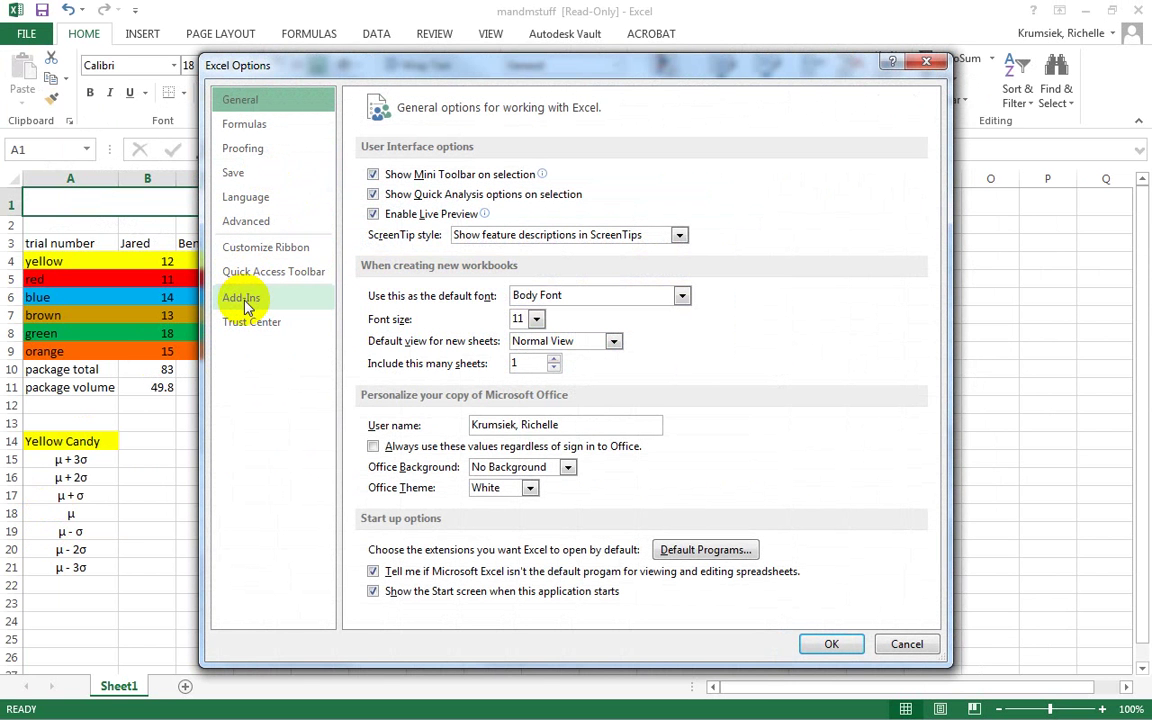
click(245, 300)
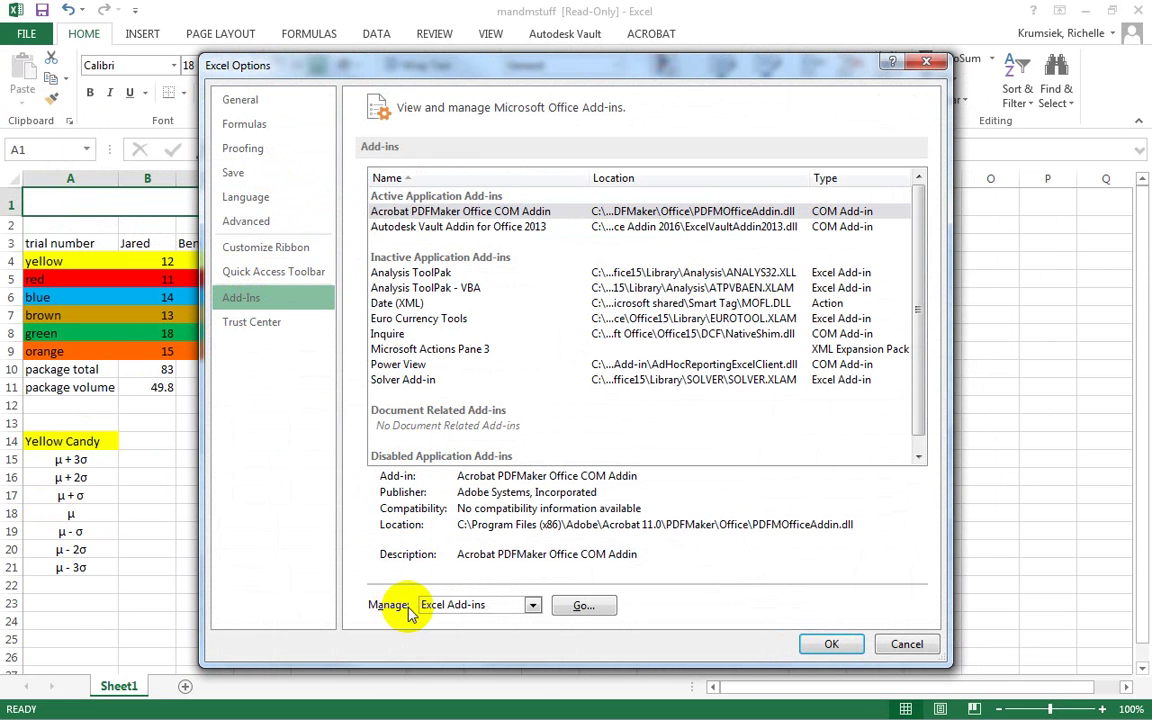
click(585, 607)
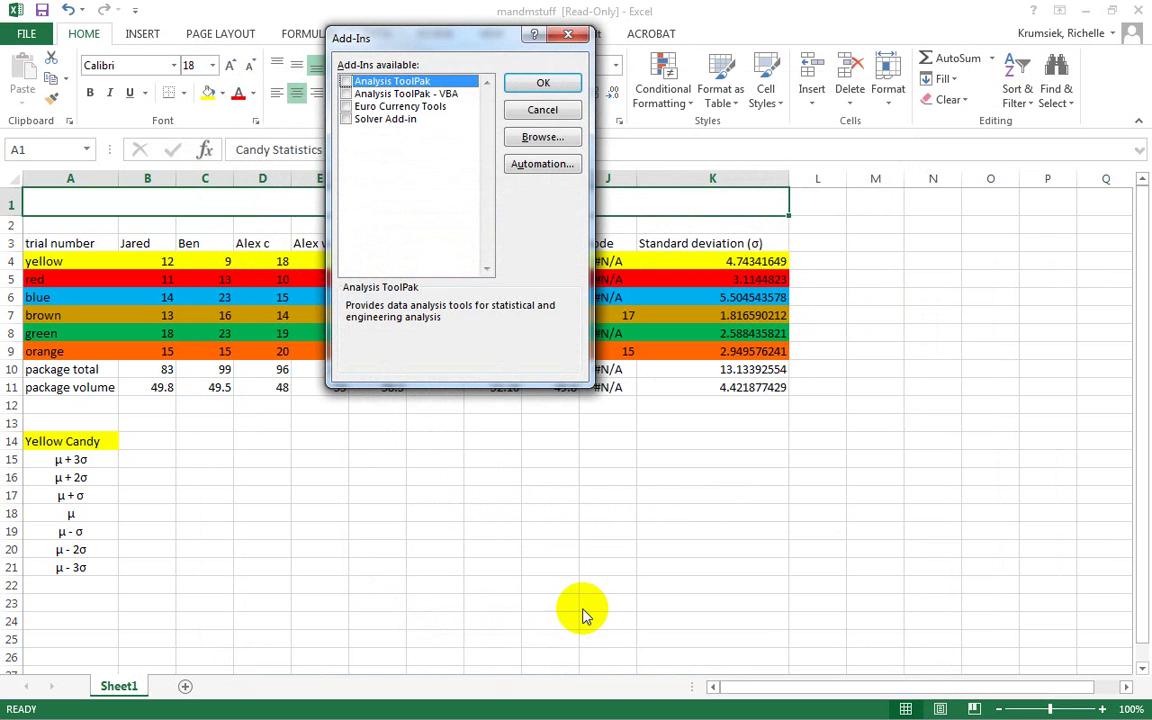
click(346, 82)
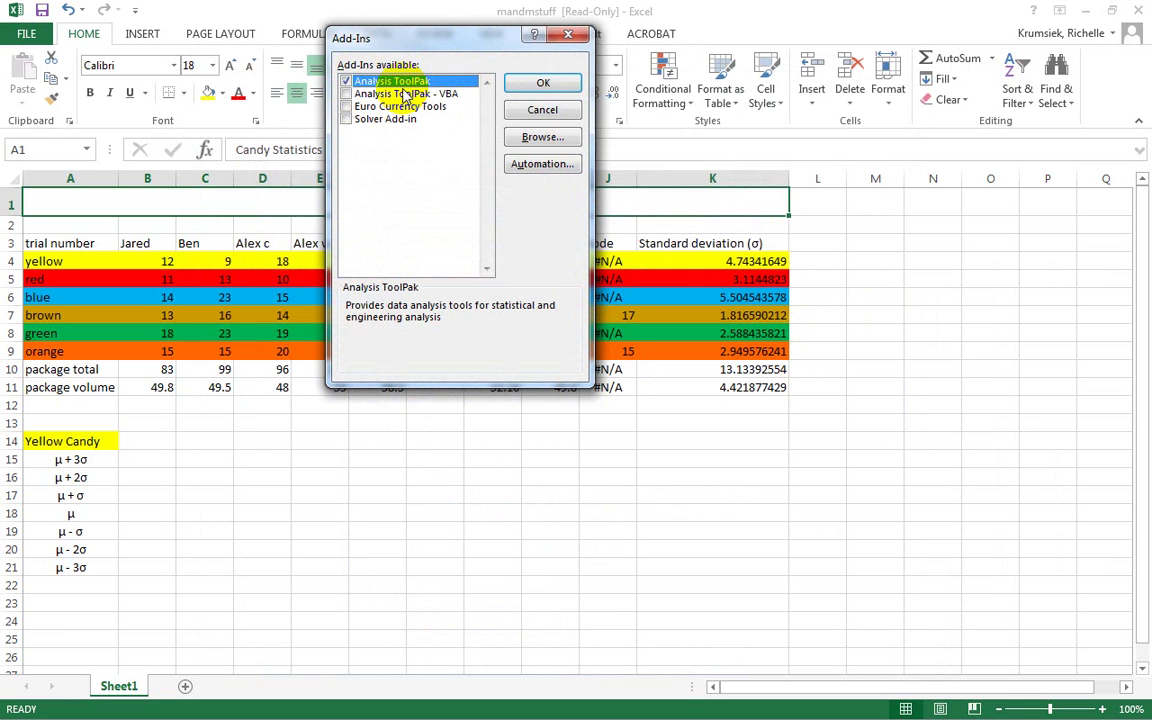
click(546, 86)
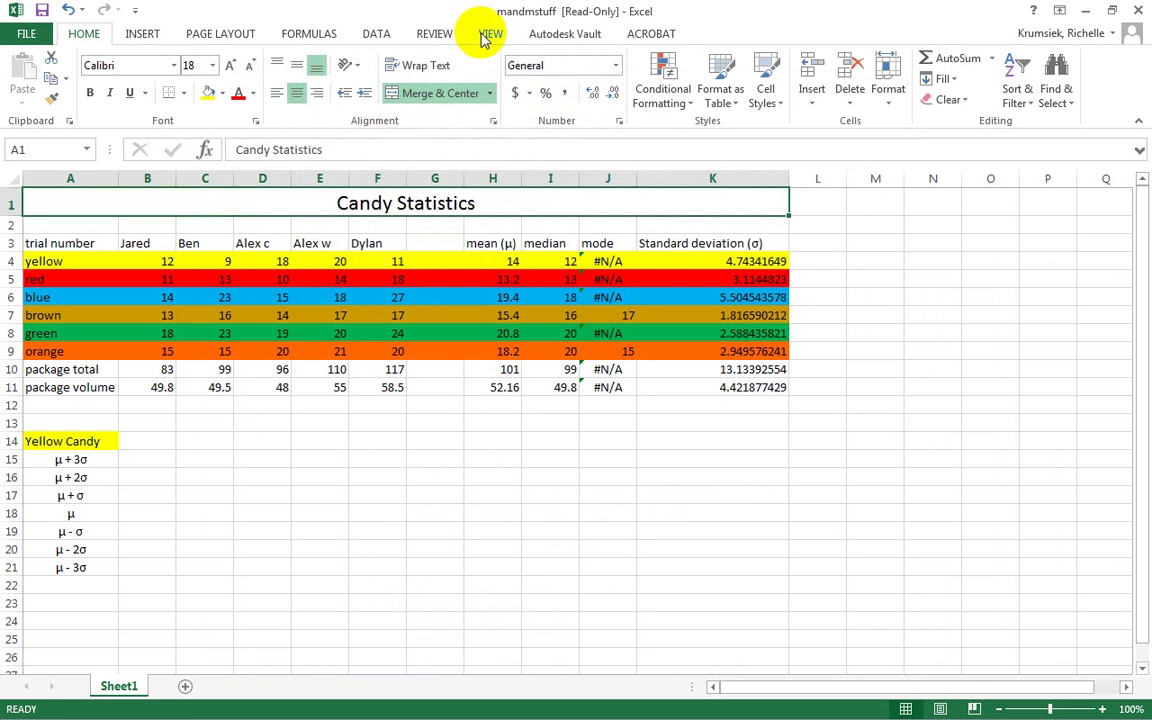
Step: Check that the Data Analysis tool is available among the data commands
click(378, 36)
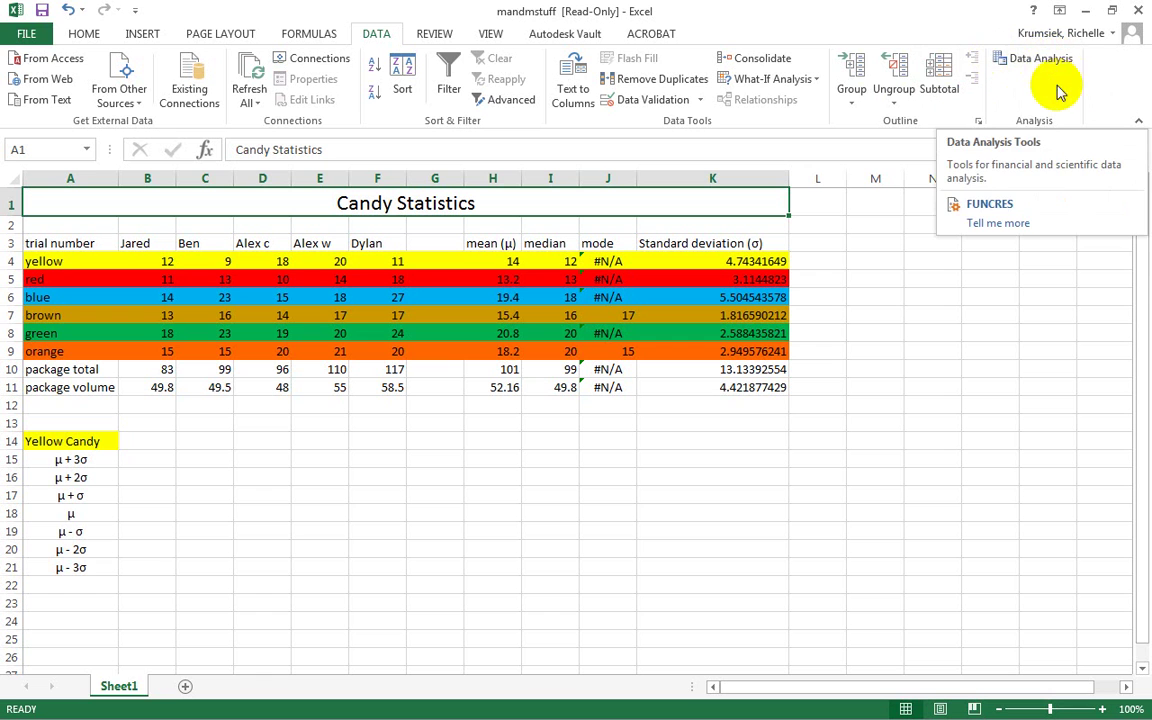
click(1027, 60)
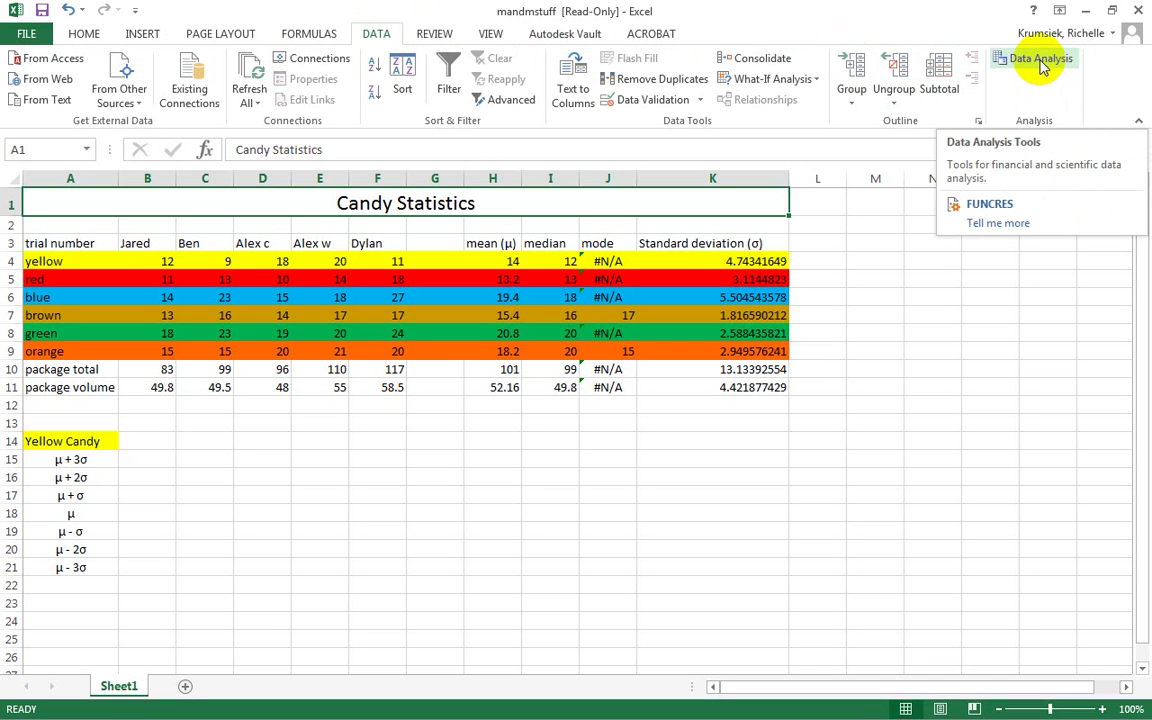
click(76, 34)
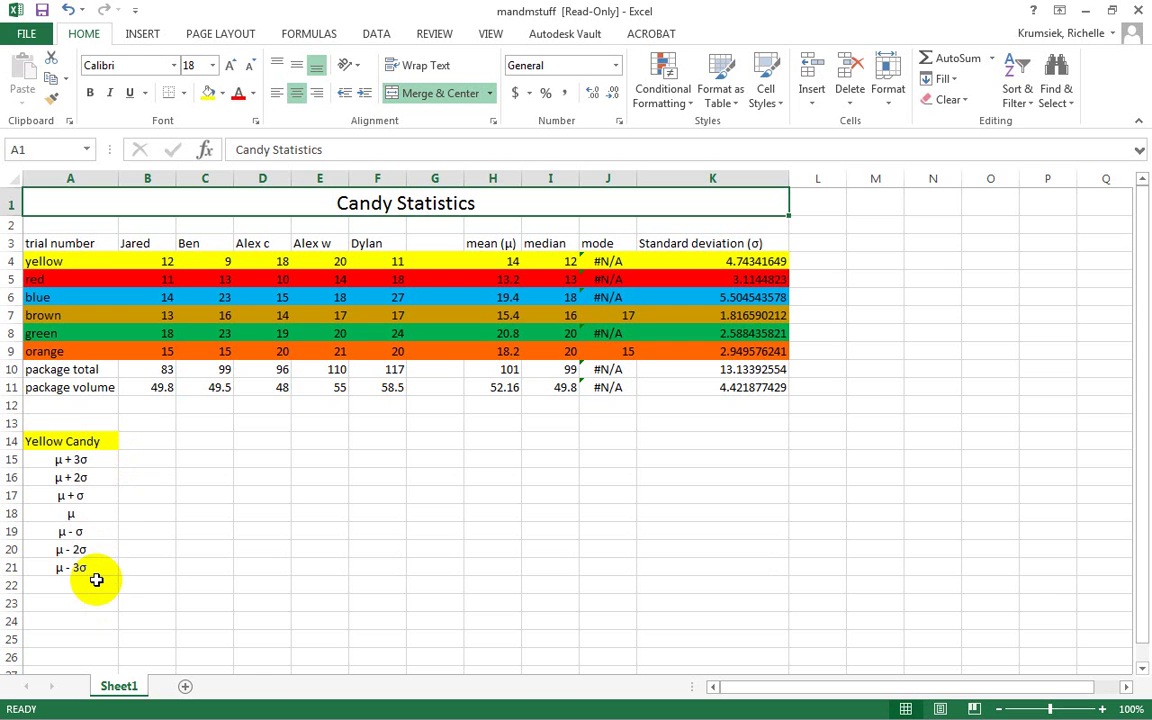
Step: Enter the formula =H4 in B18 to reference the yellow candy mean beside the μ label
click(132, 514)
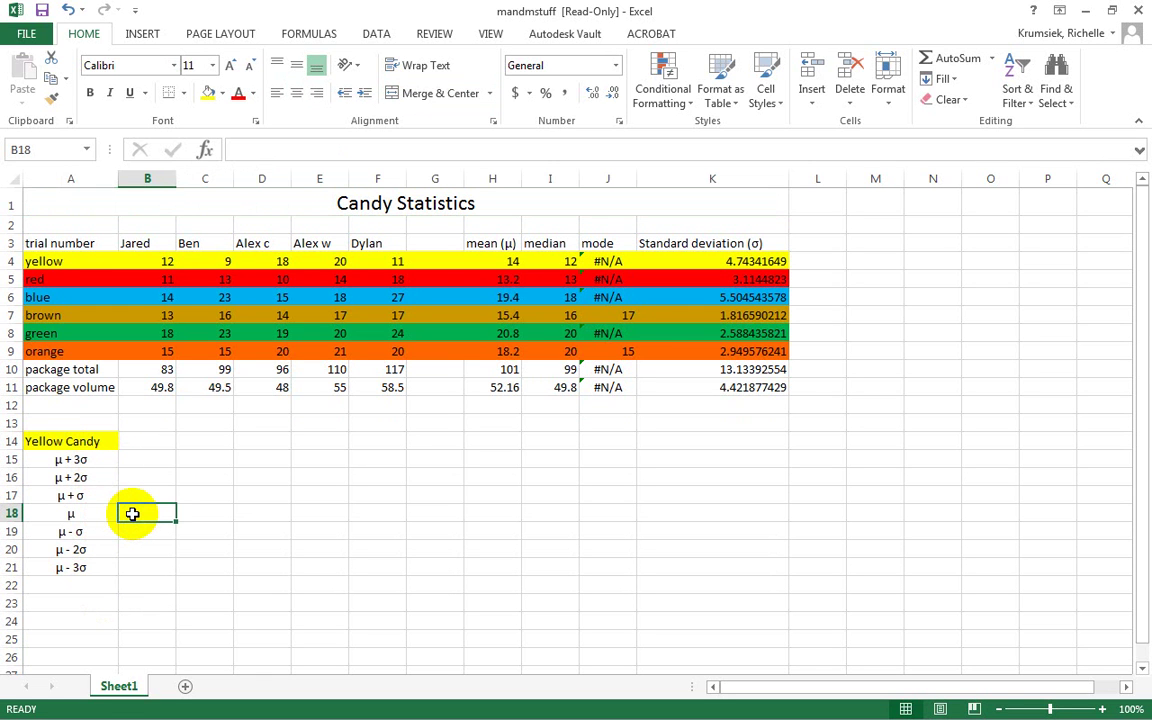
text(=)
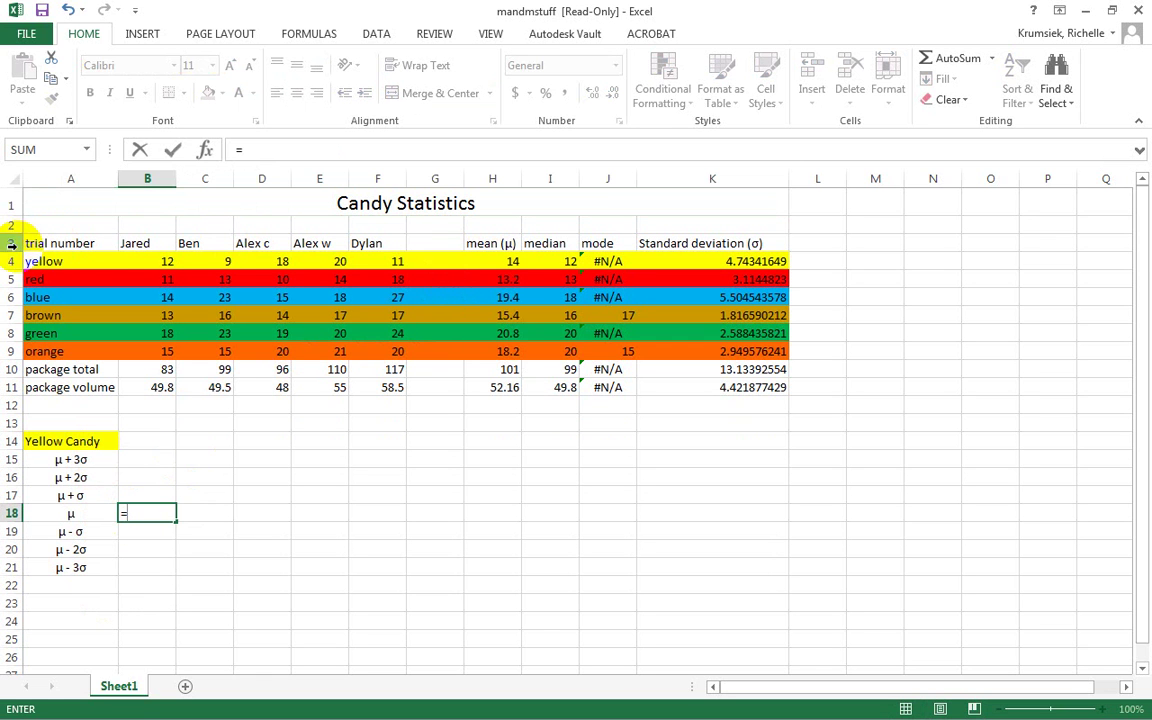
click(488, 262)
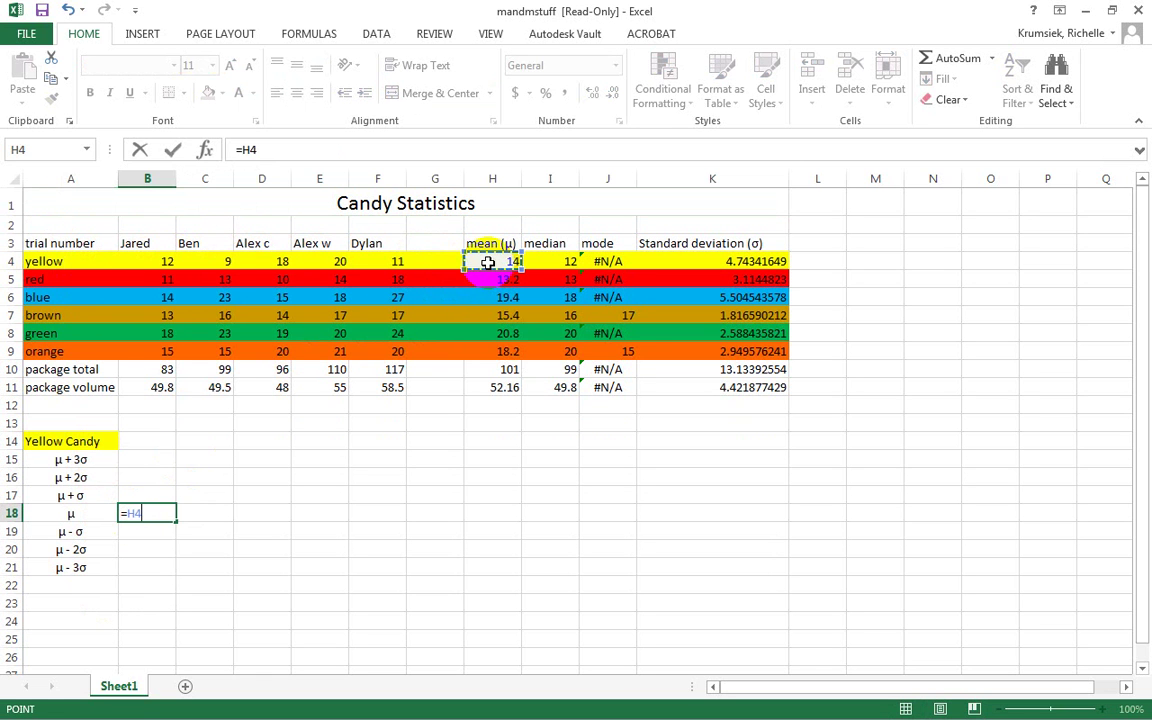
key(Return)
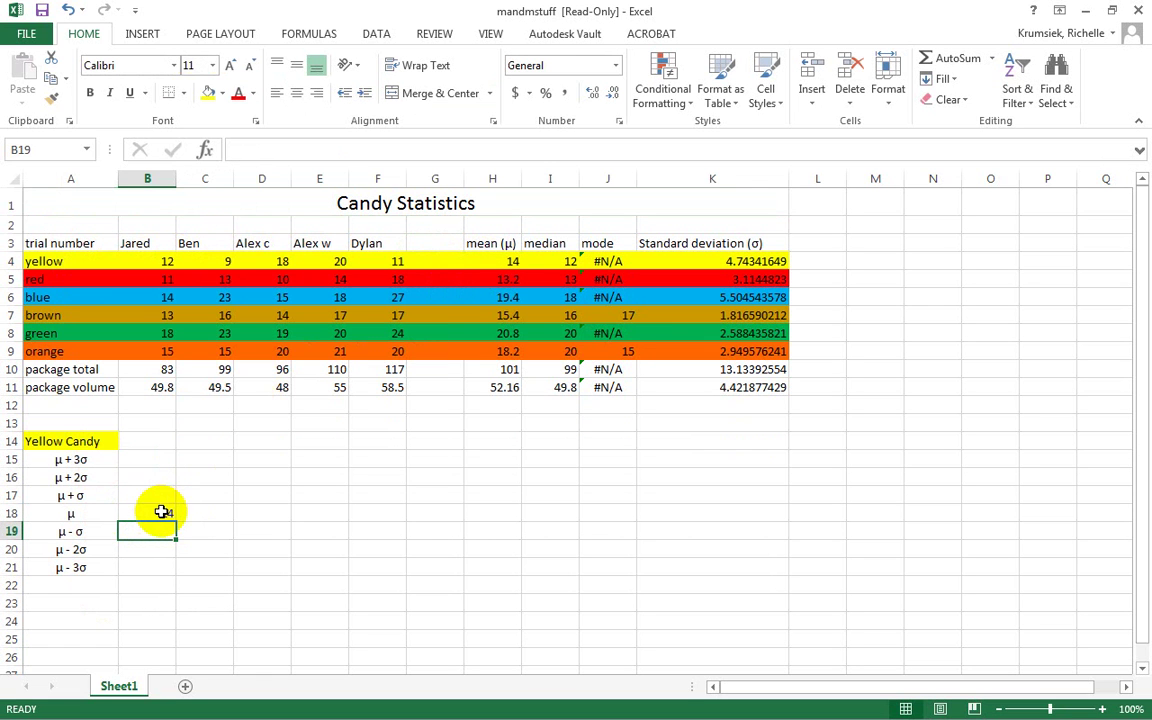
Step: Calculate μ + σ for the yellow candy in B17 with the formula =H4+K4
click(155, 490)
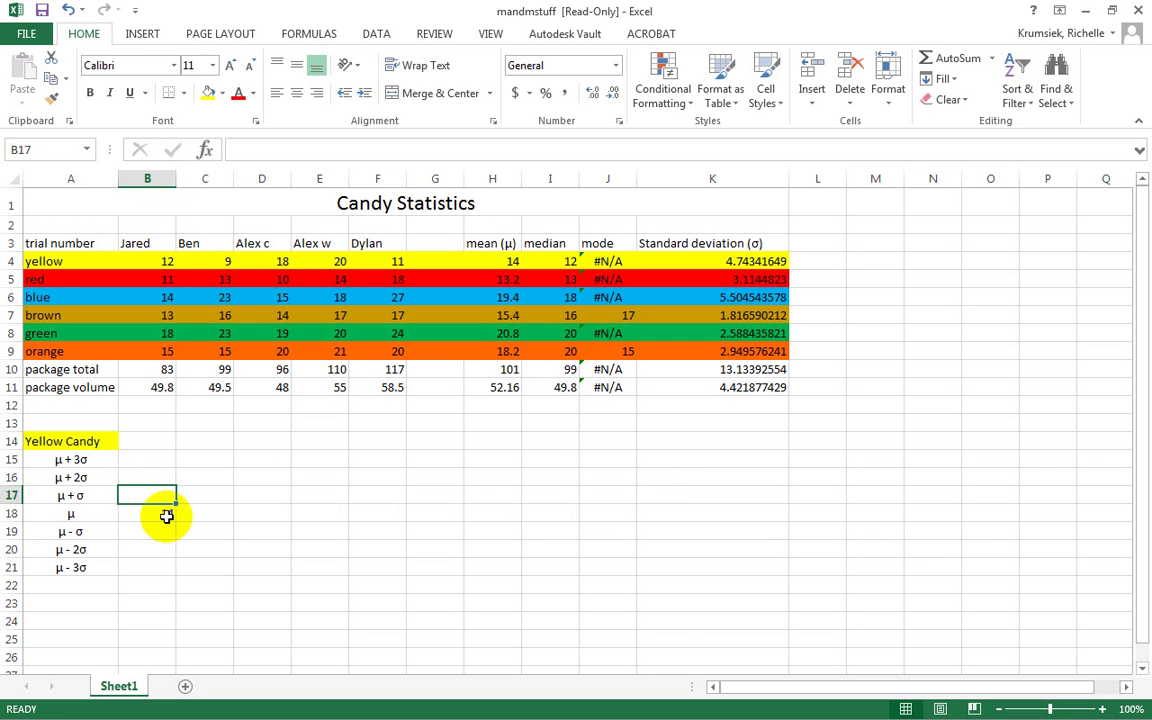
text(=)
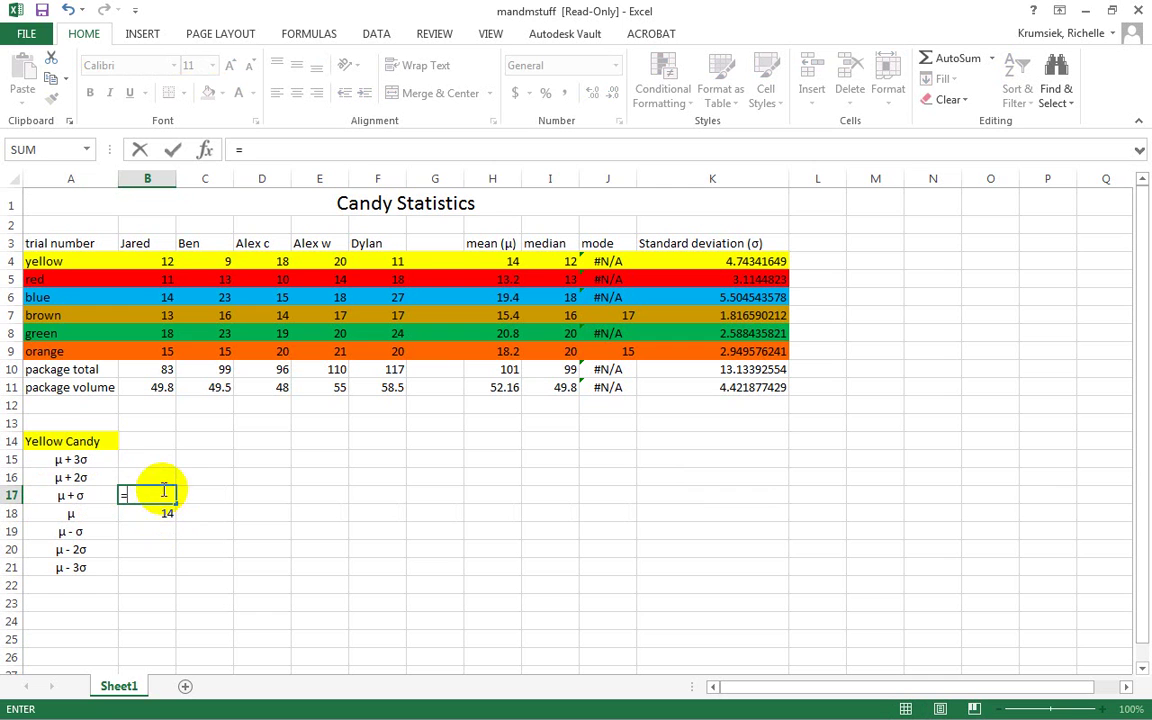
click(501, 261)
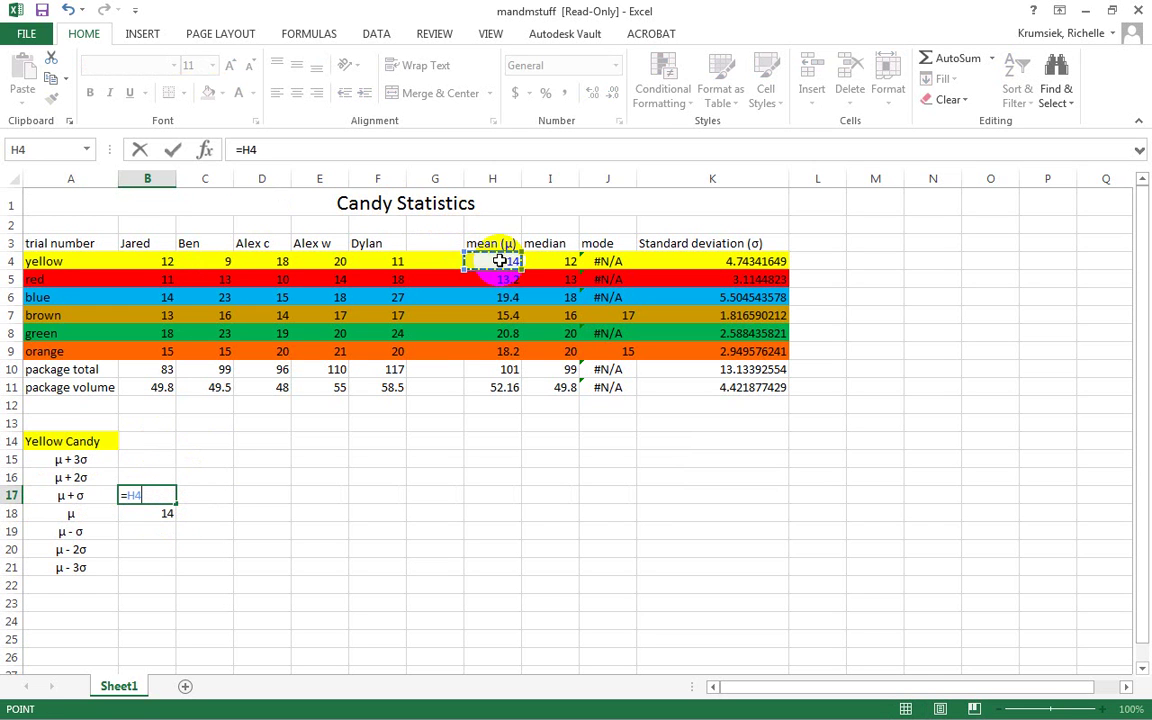
text(+)
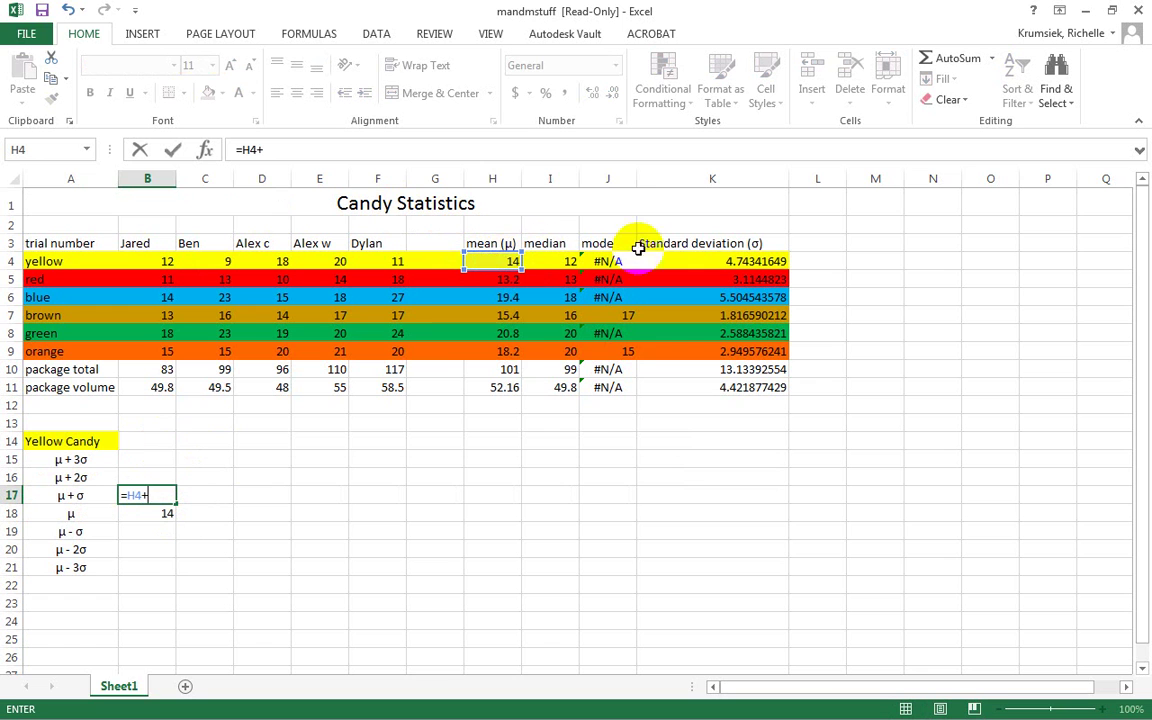
click(736, 261)
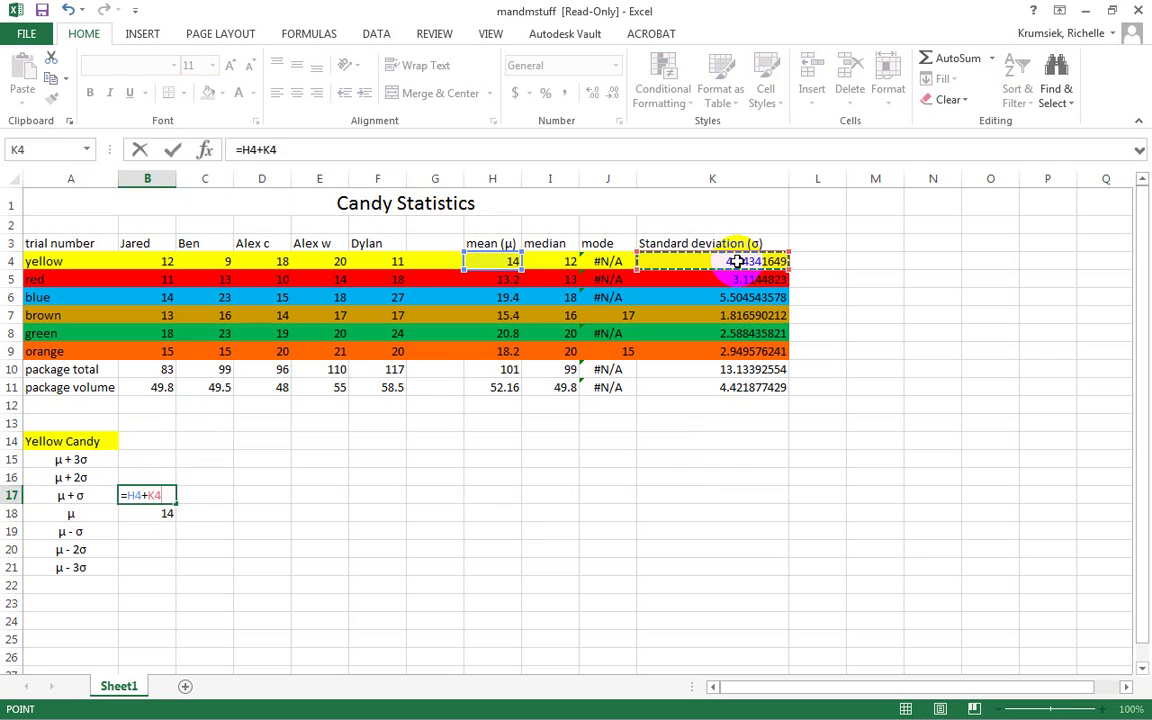
key(Return)
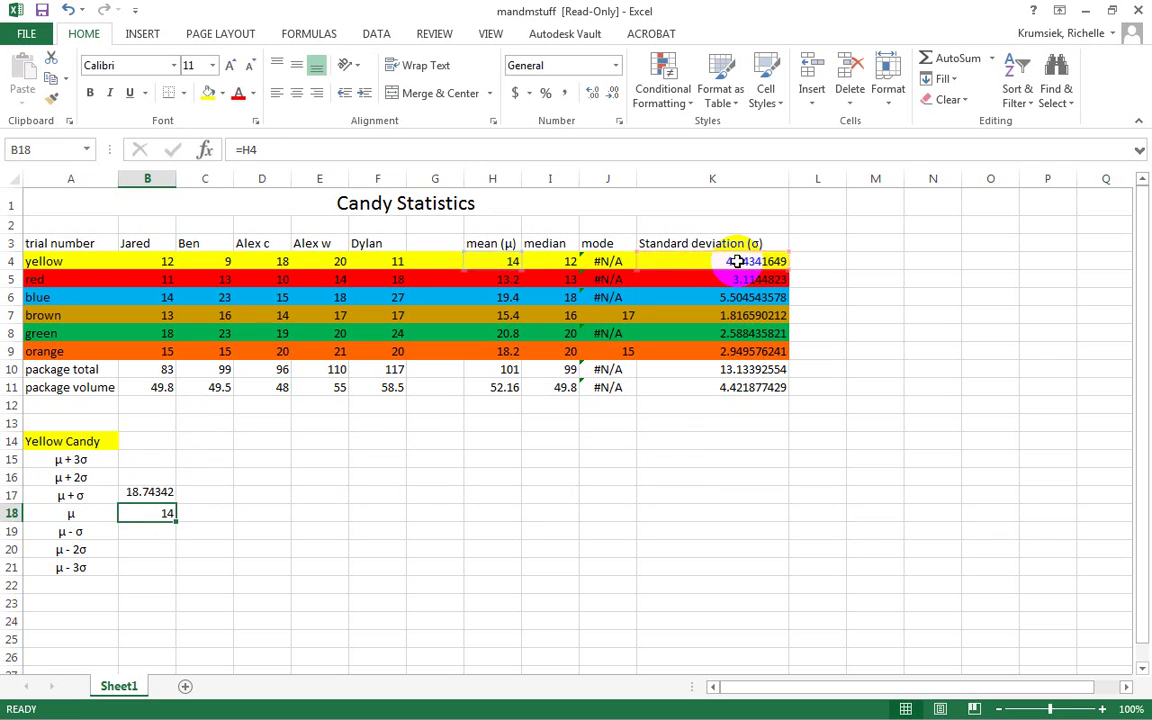
Step: Calculate μ + 2σ for the yellow candy in B16 with the formula =H4+2*K4
click(144, 480)
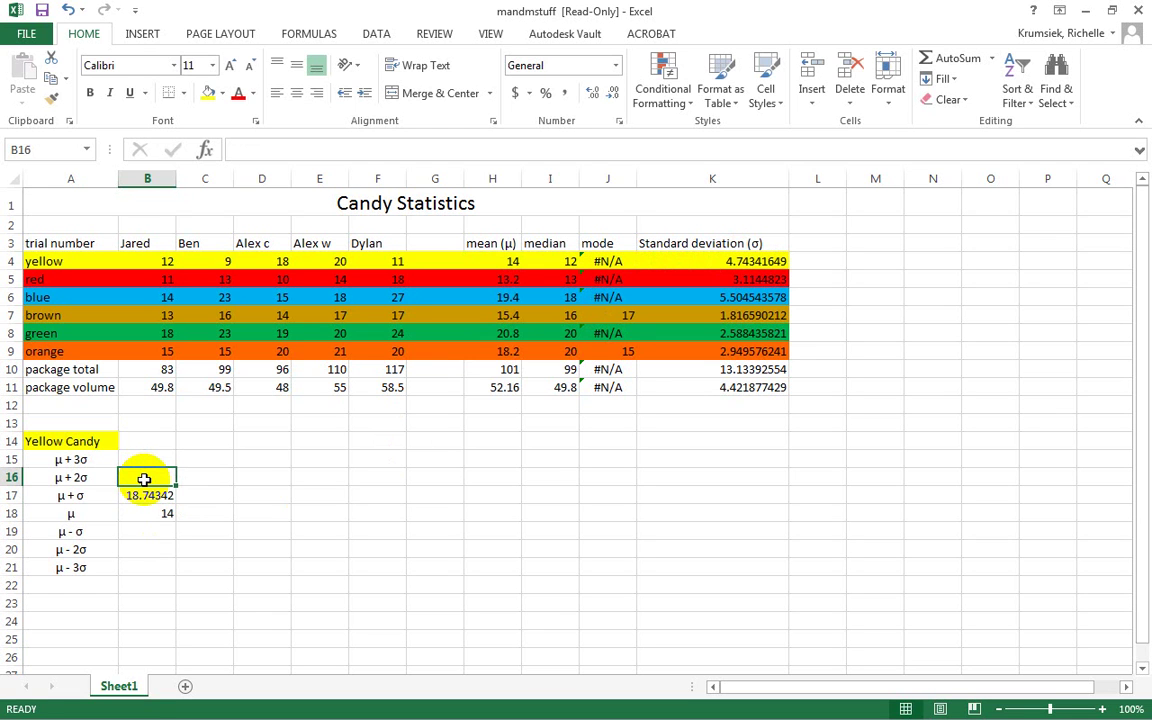
text(=)
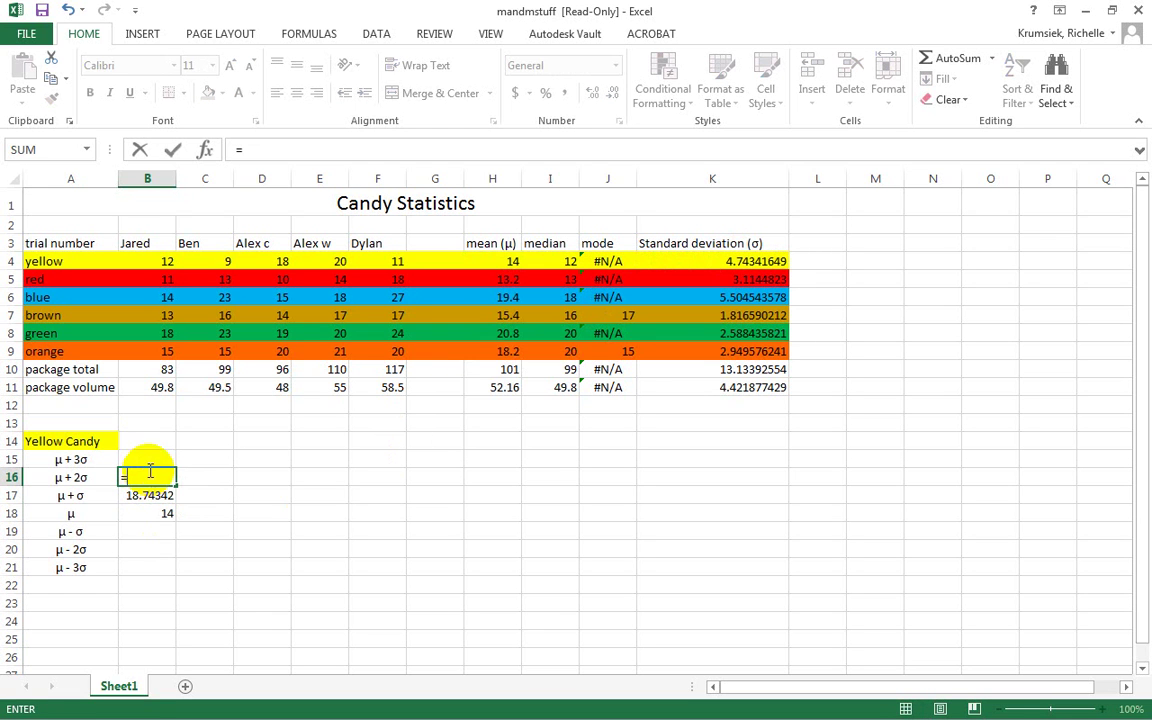
click(489, 261)
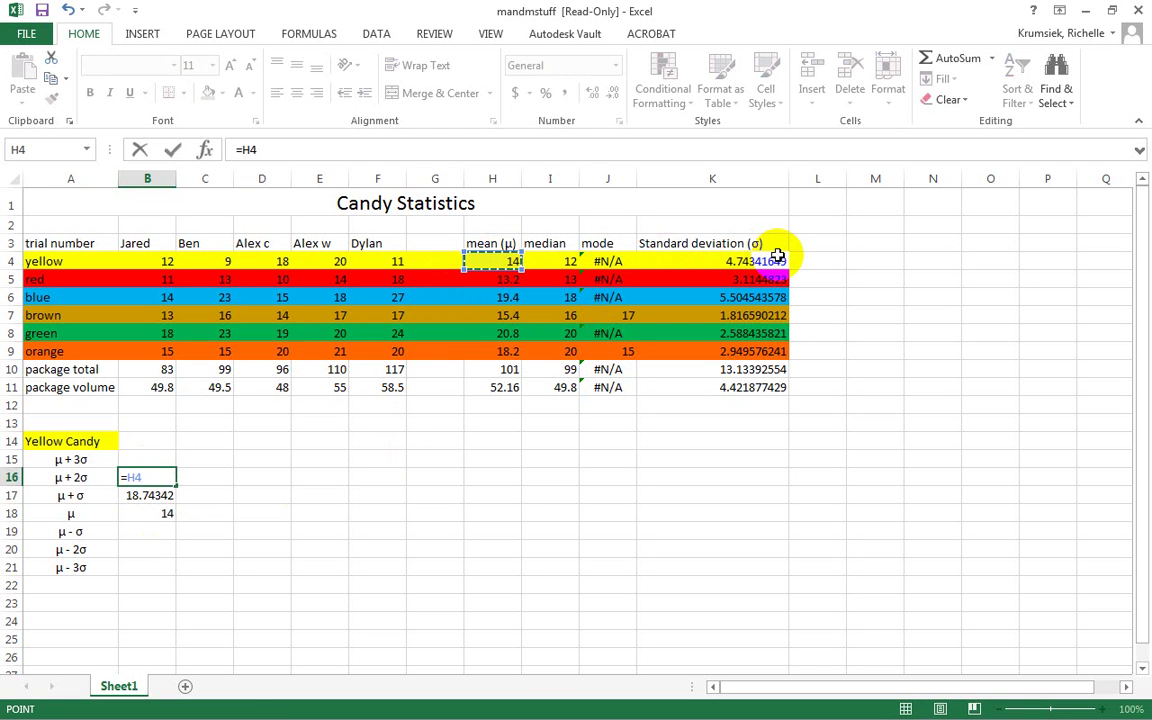
text(+2*)
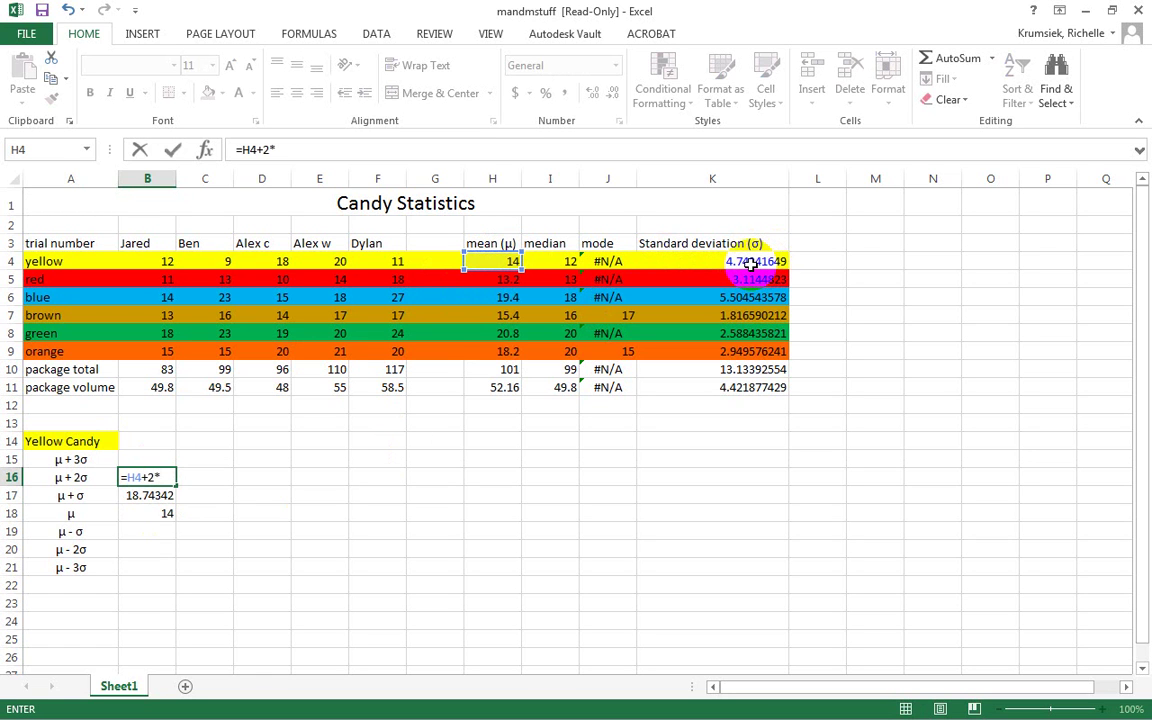
click(747, 261)
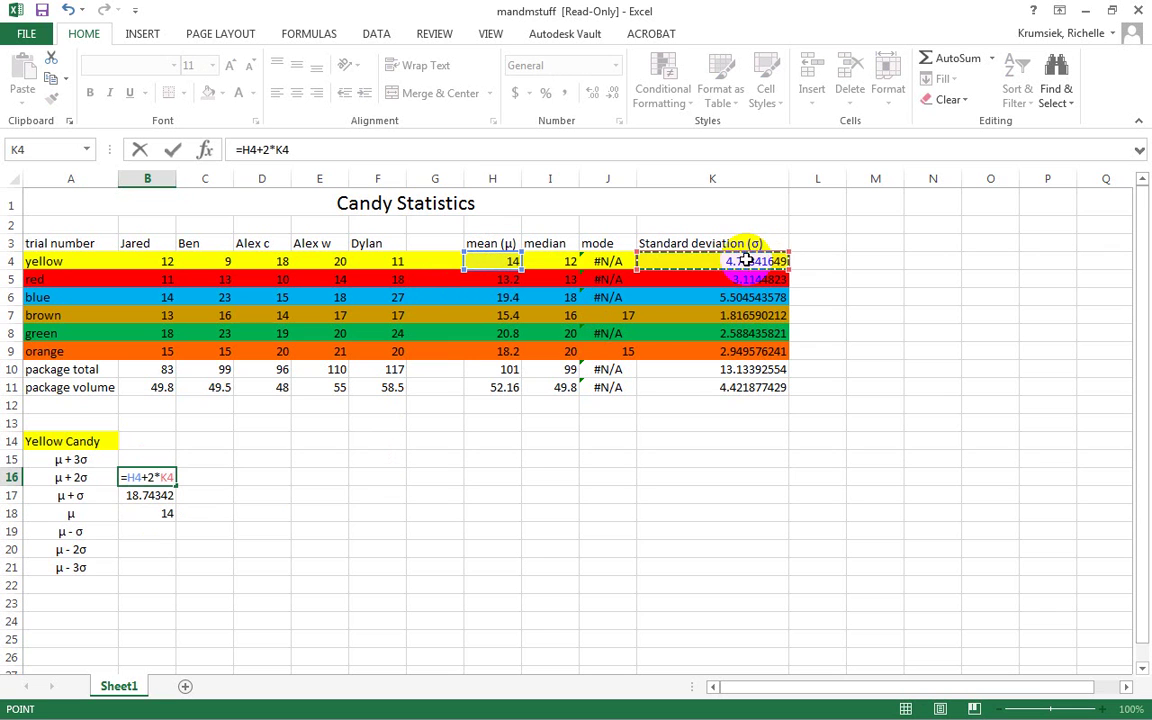
key(Return)
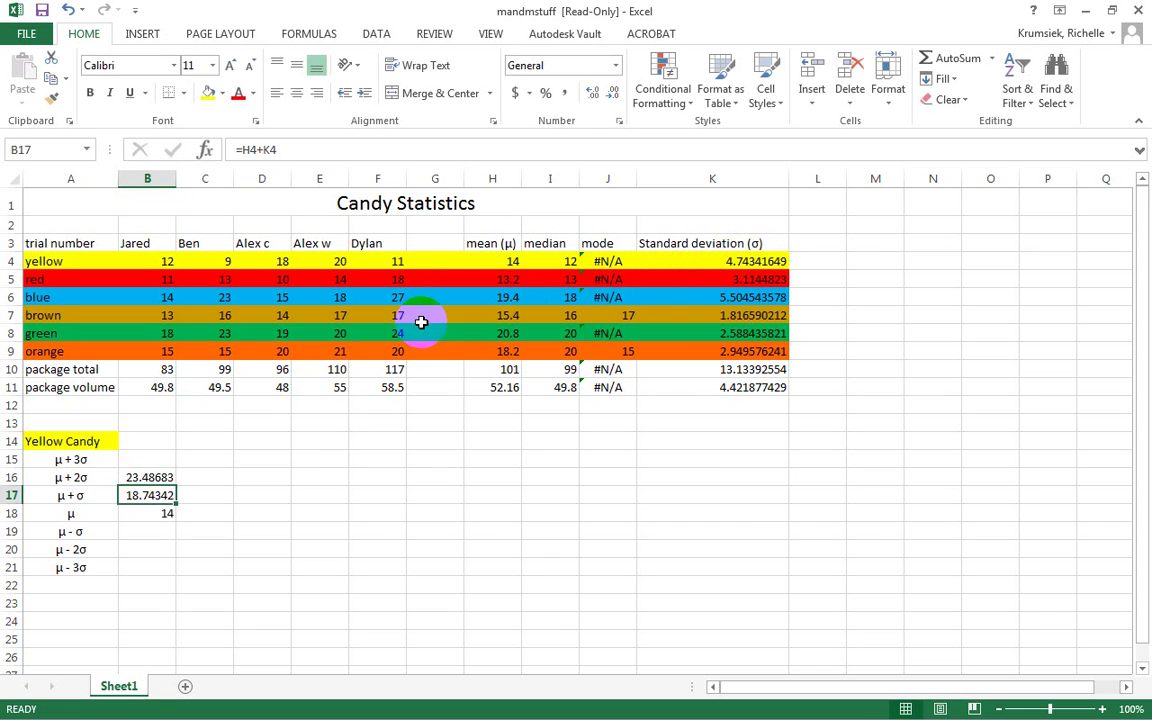
Step: Calculate μ + 3σ for the yellow candy in B15 with the formula =H4+3*K4
click(151, 458)
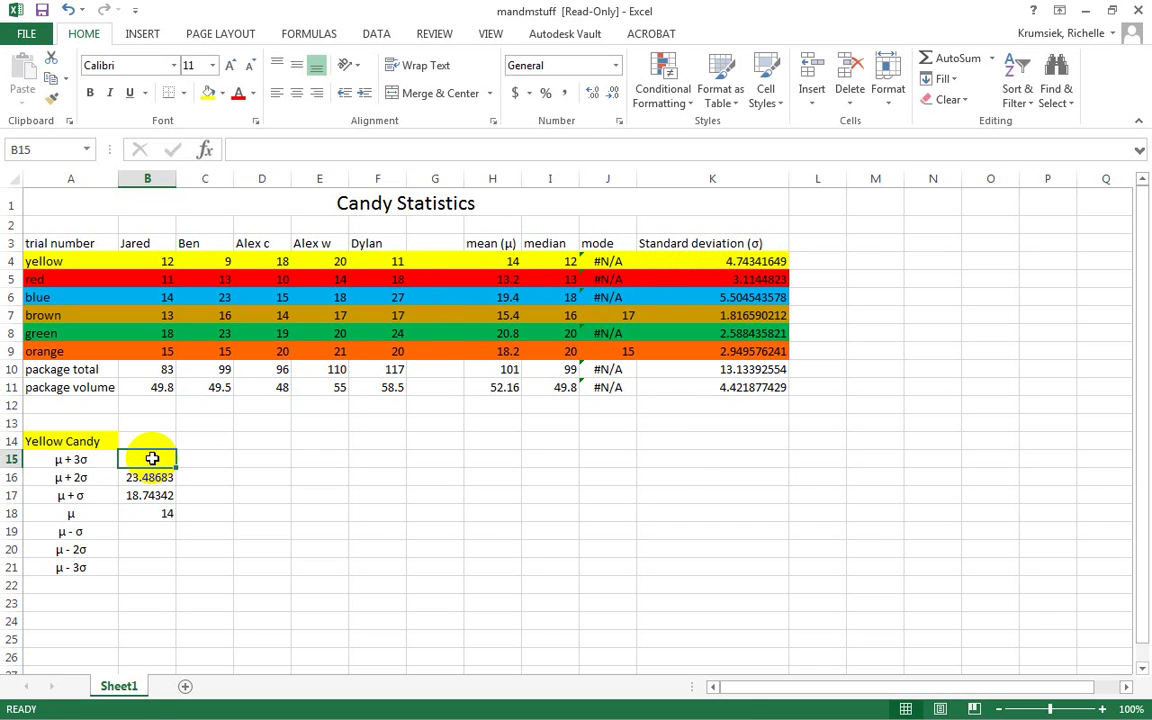
text(=)
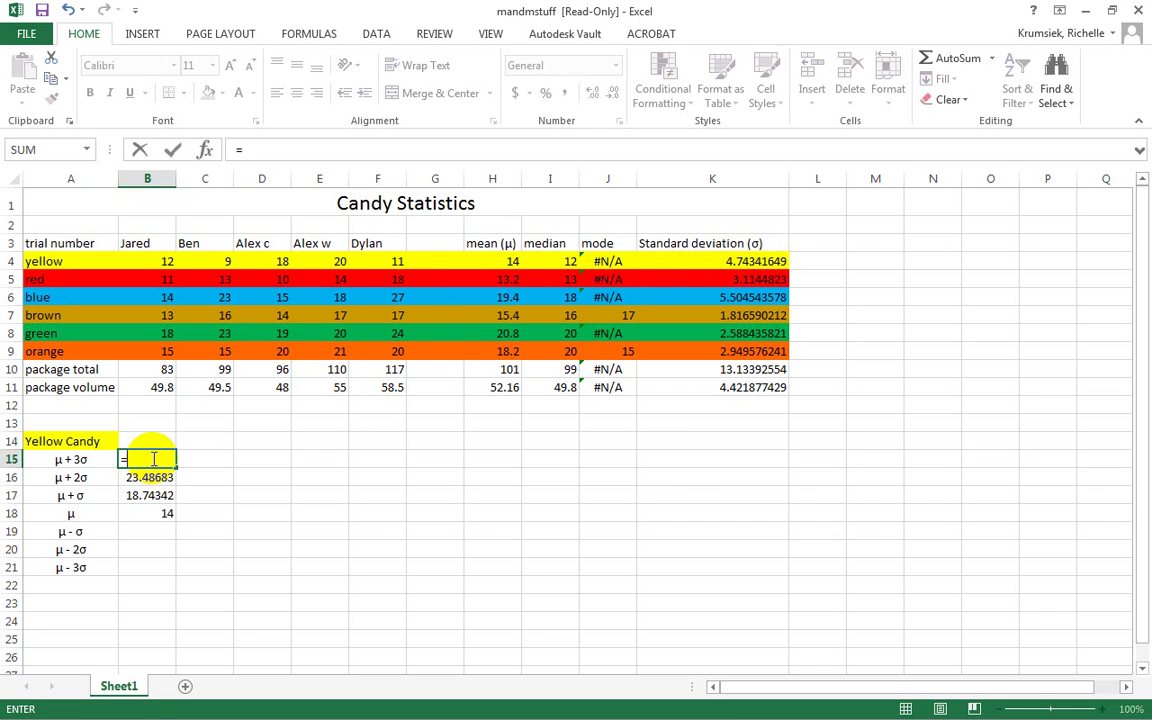
click(512, 261)
text(+3*)
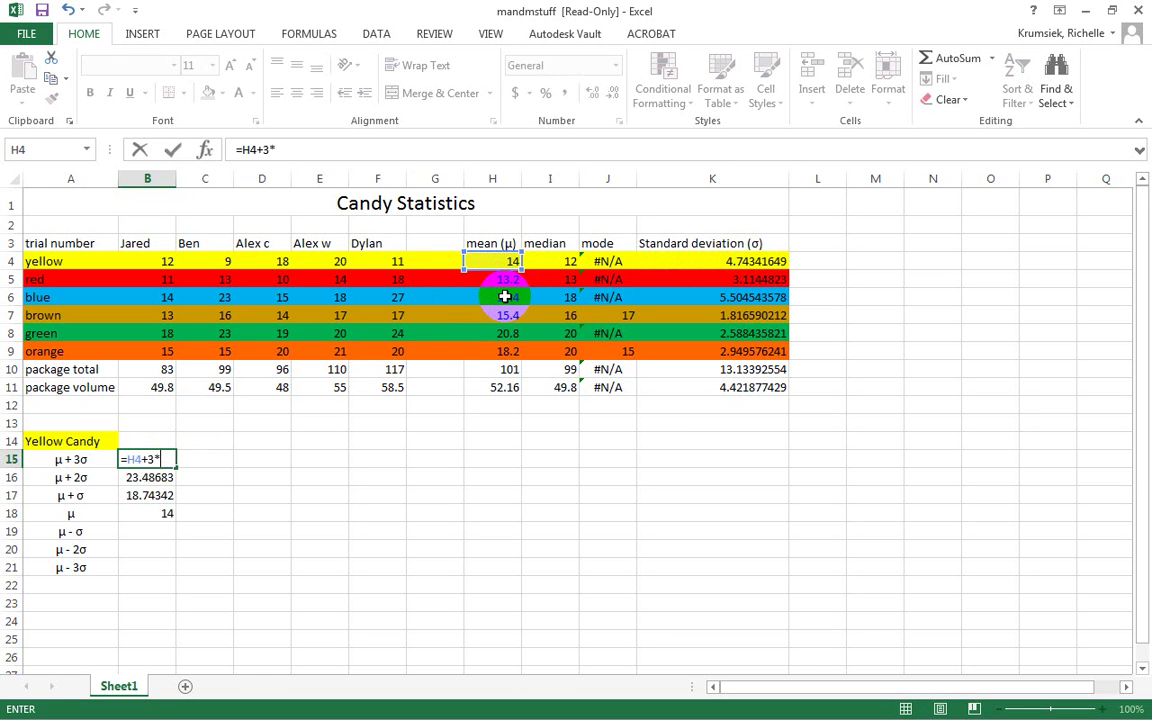
click(718, 261)
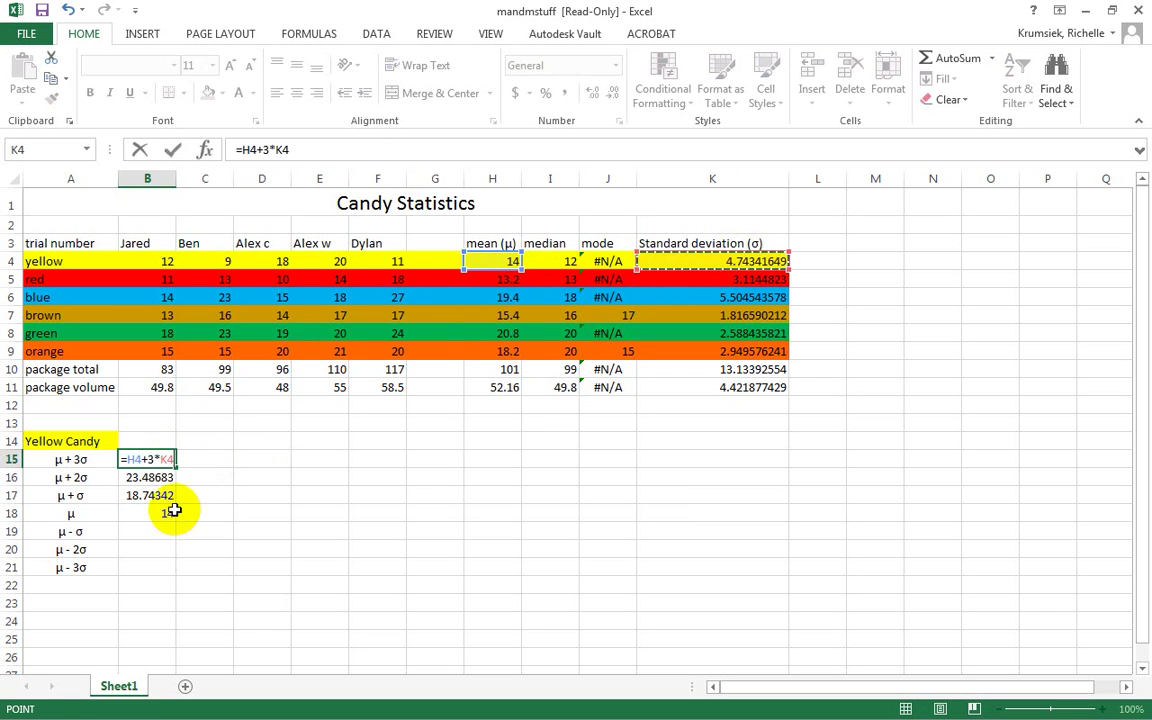
key(Return)
Step: Calculate μ - σ for the yellow candy in B19 with the formula =H4-K4
click(132, 531)
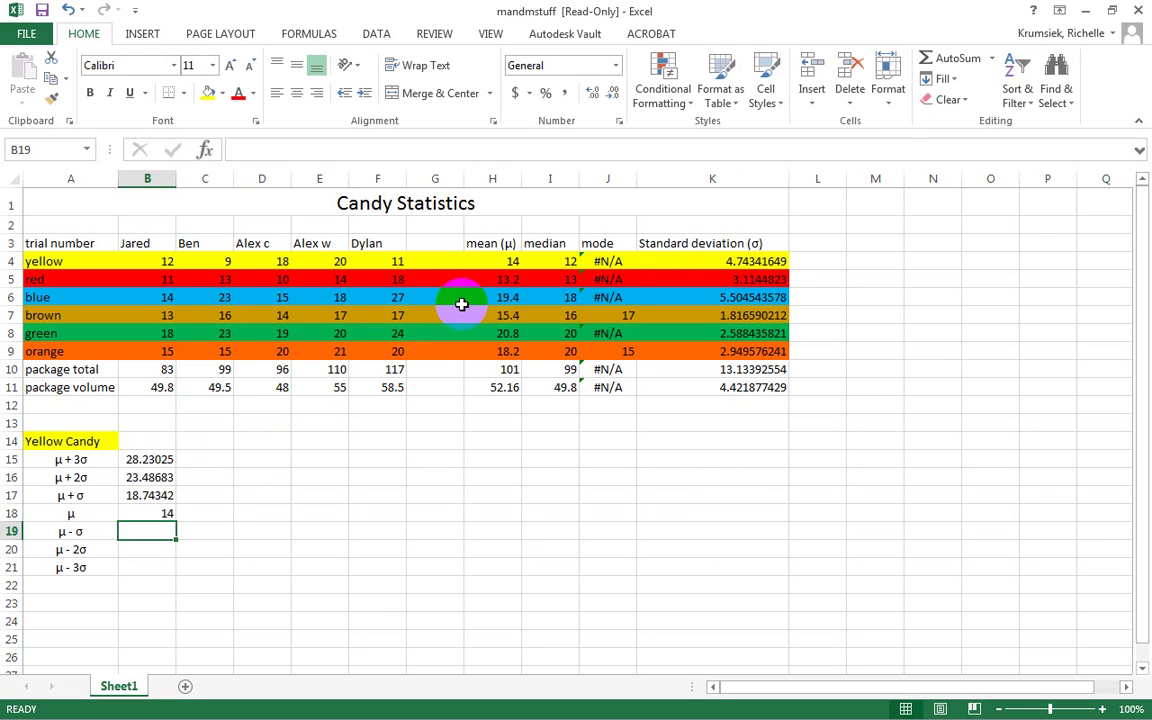
text(=)
click(495, 261)
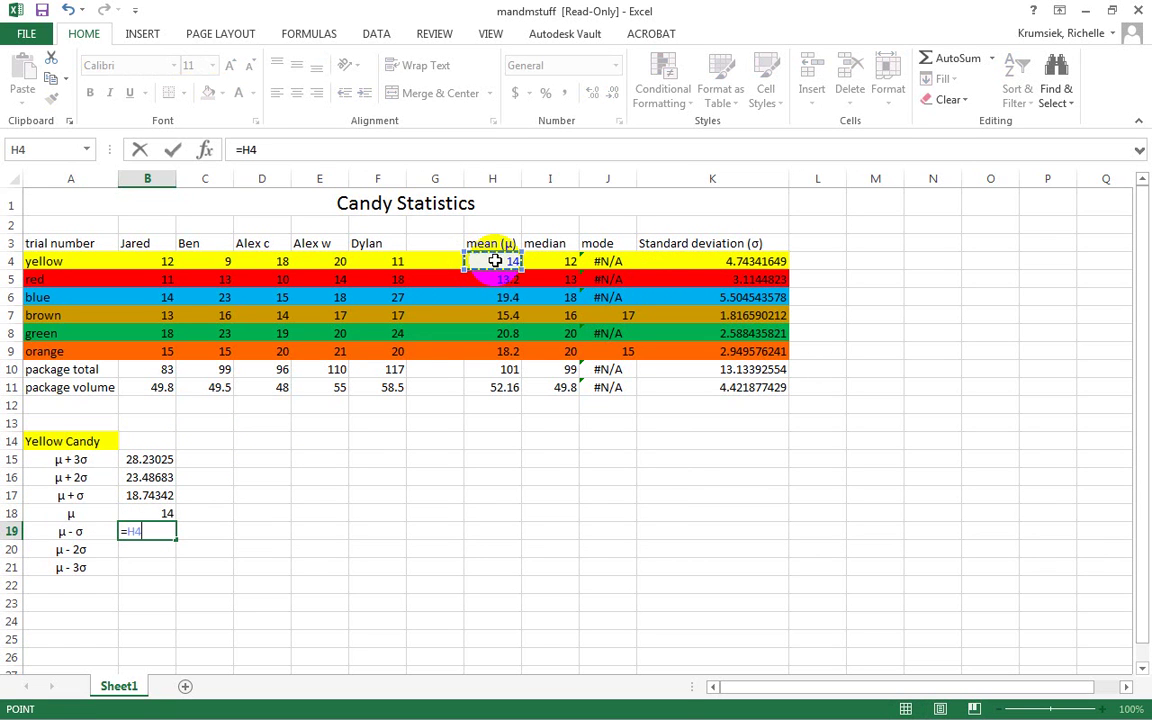
text(-)
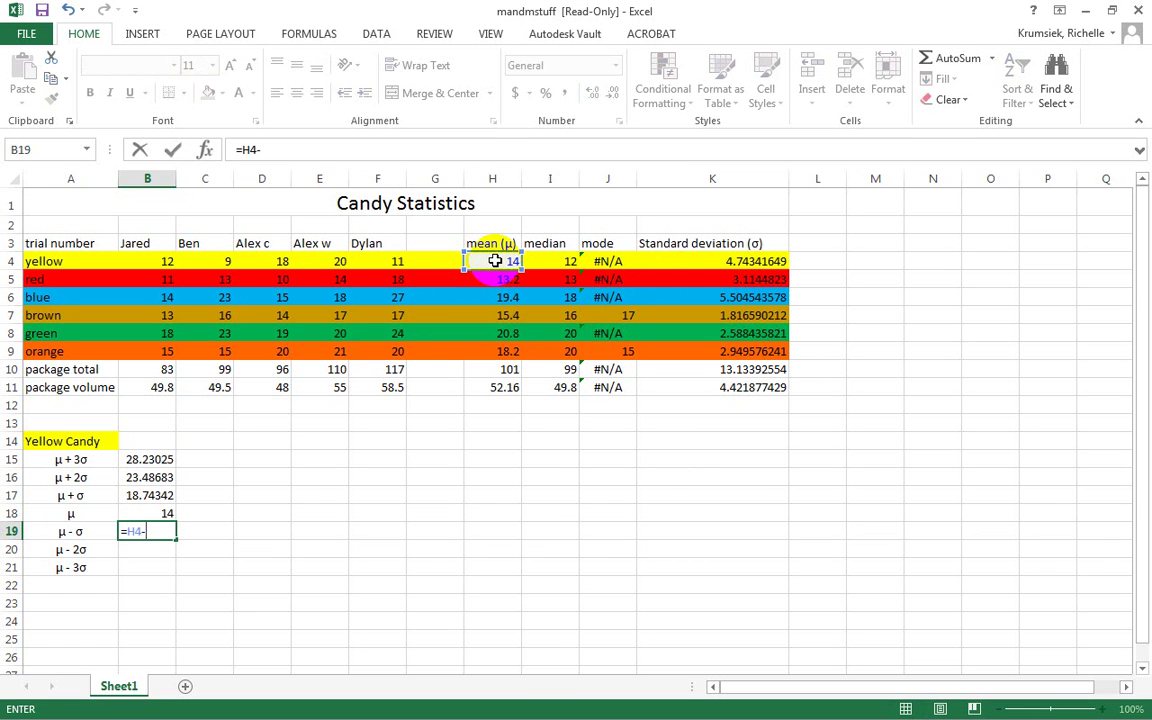
click(686, 257)
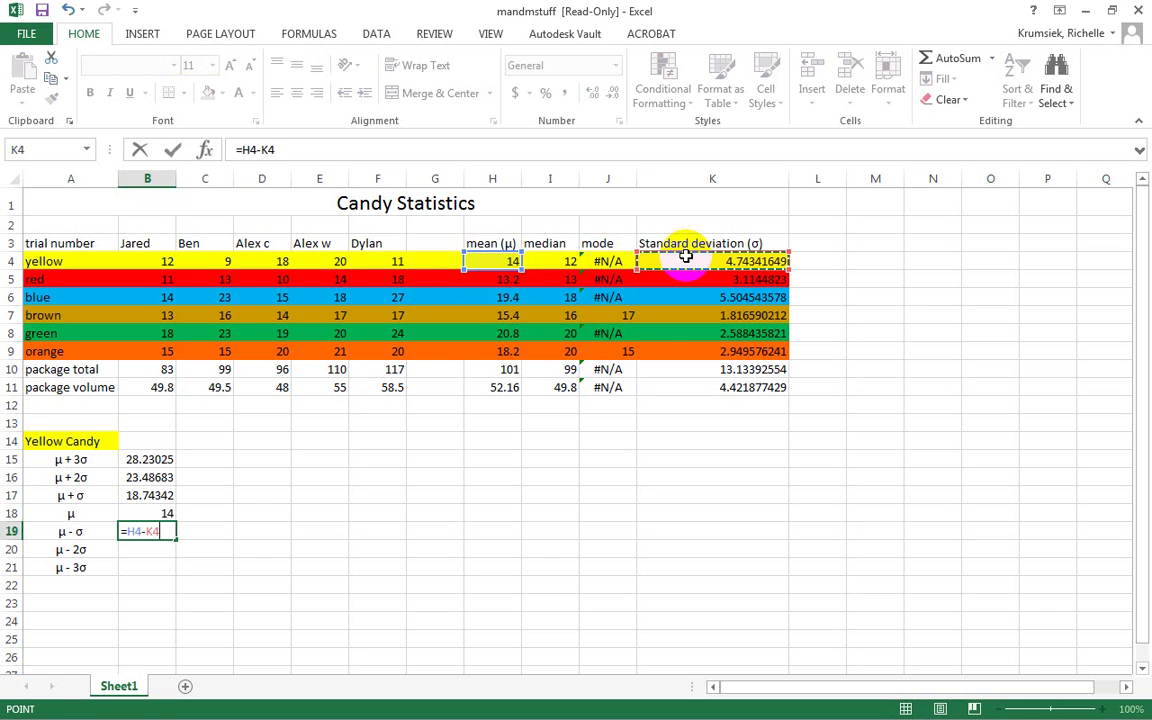
key(Return)
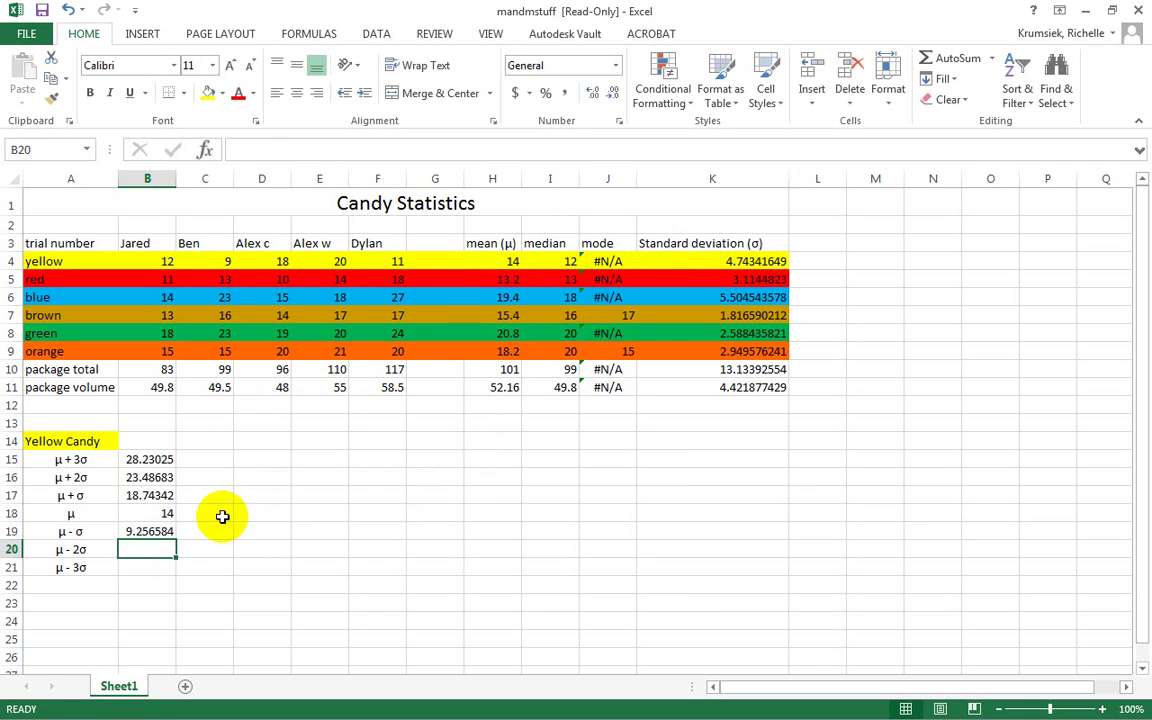
click(503, 259)
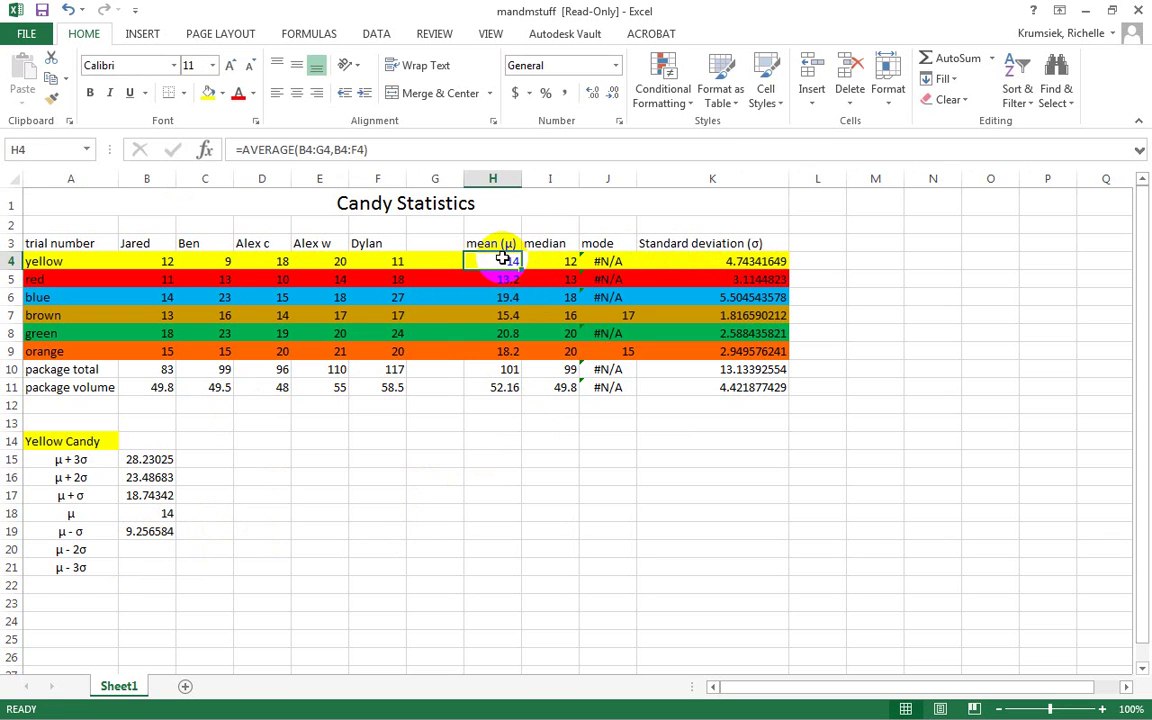
text(-)
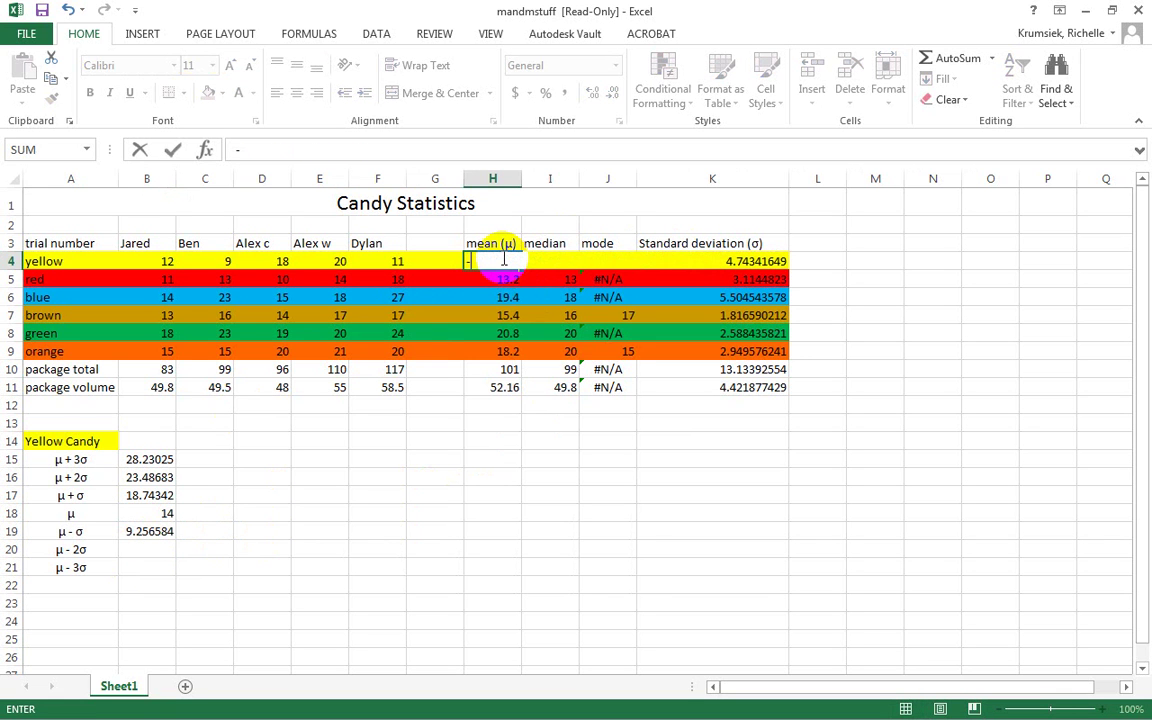
click(66, 10)
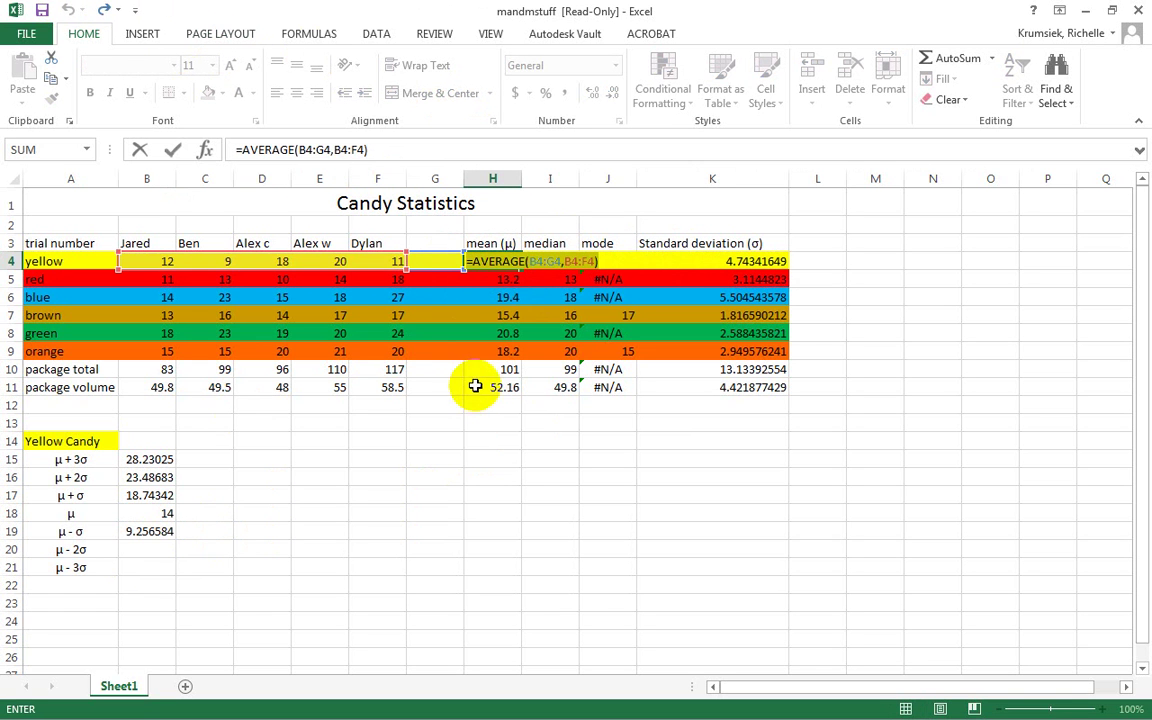
key(Return)
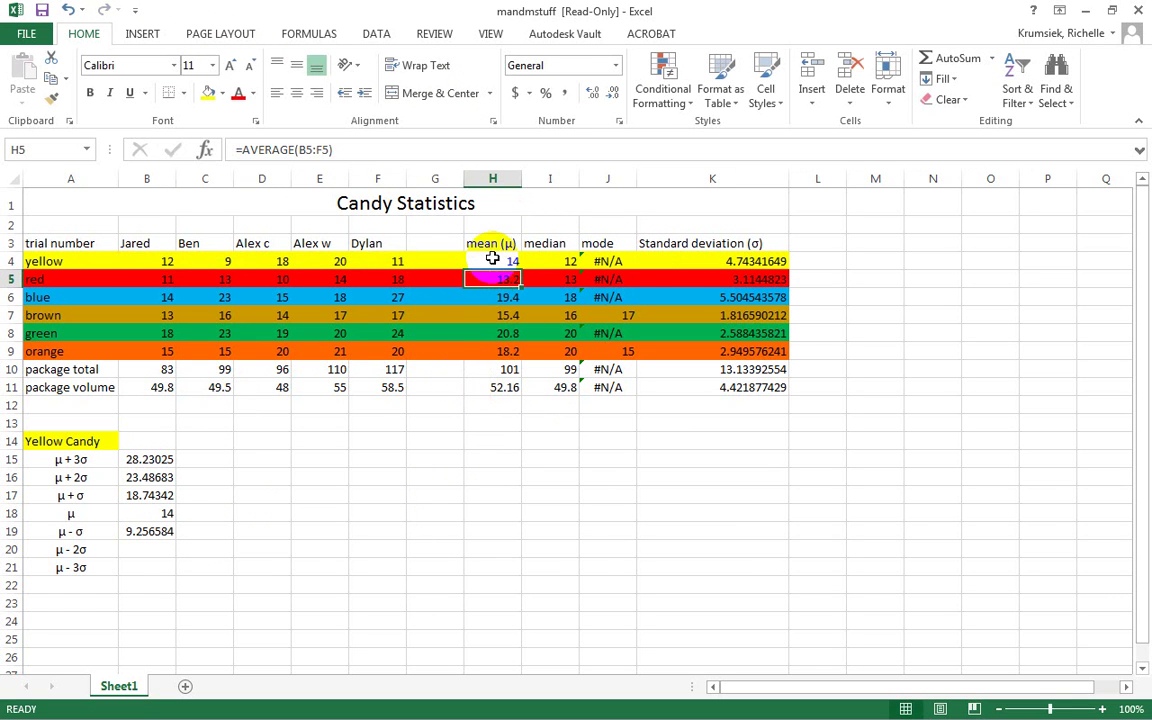
Step: Calculate μ - 2σ for the yellow candy in B20 with the formula =H4-2*K4
click(134, 547)
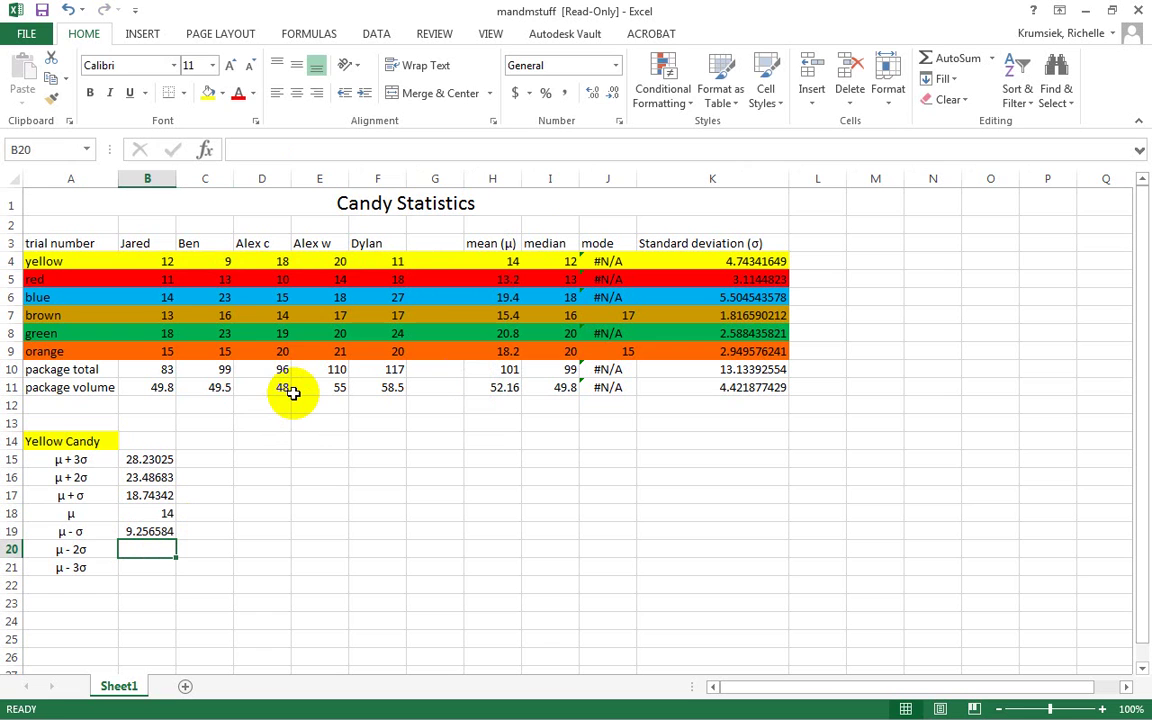
text(=)
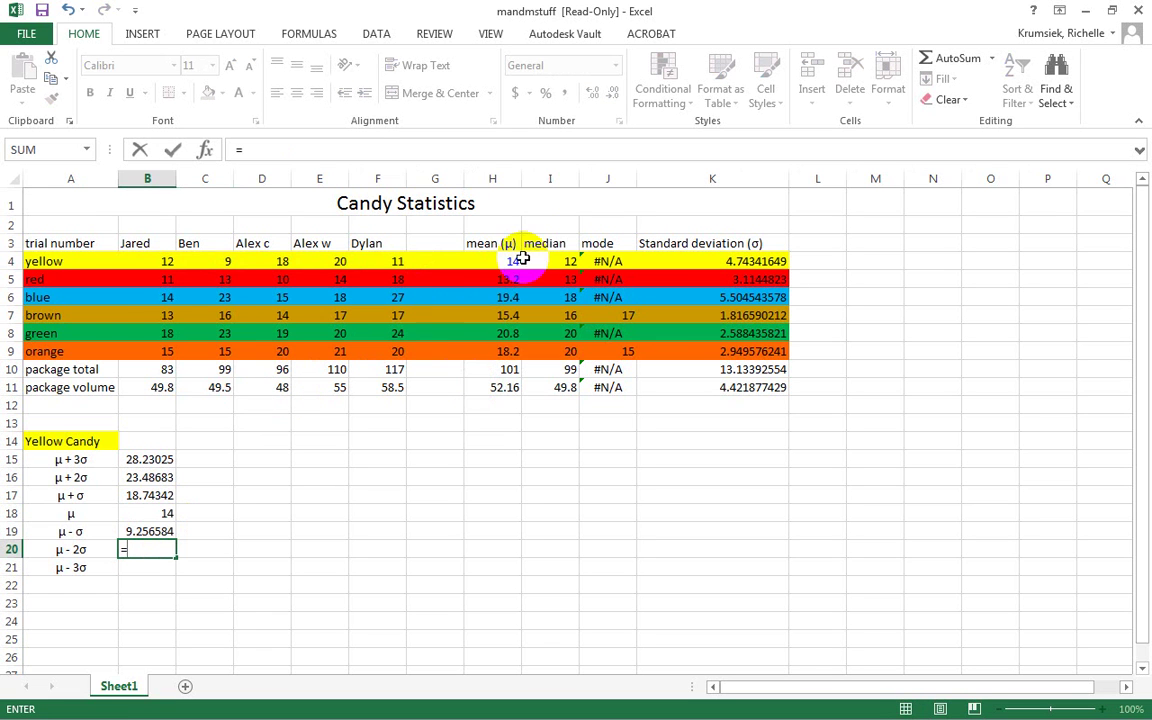
click(492, 259)
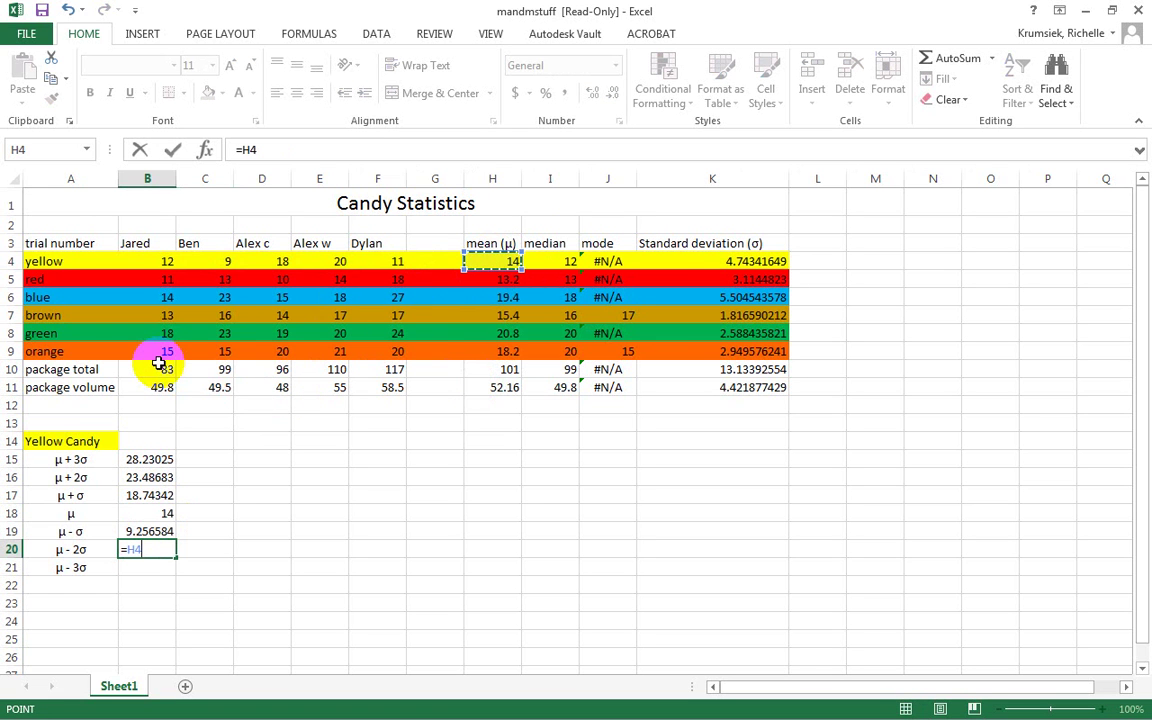
text(-2*)
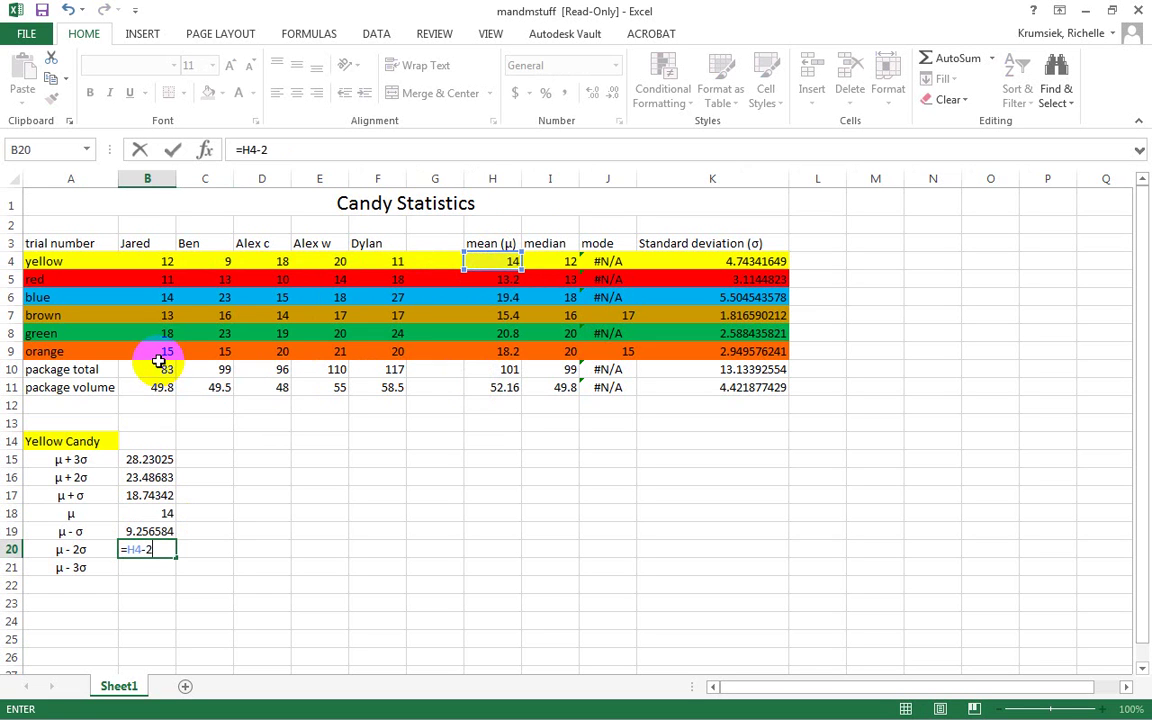
click(697, 261)
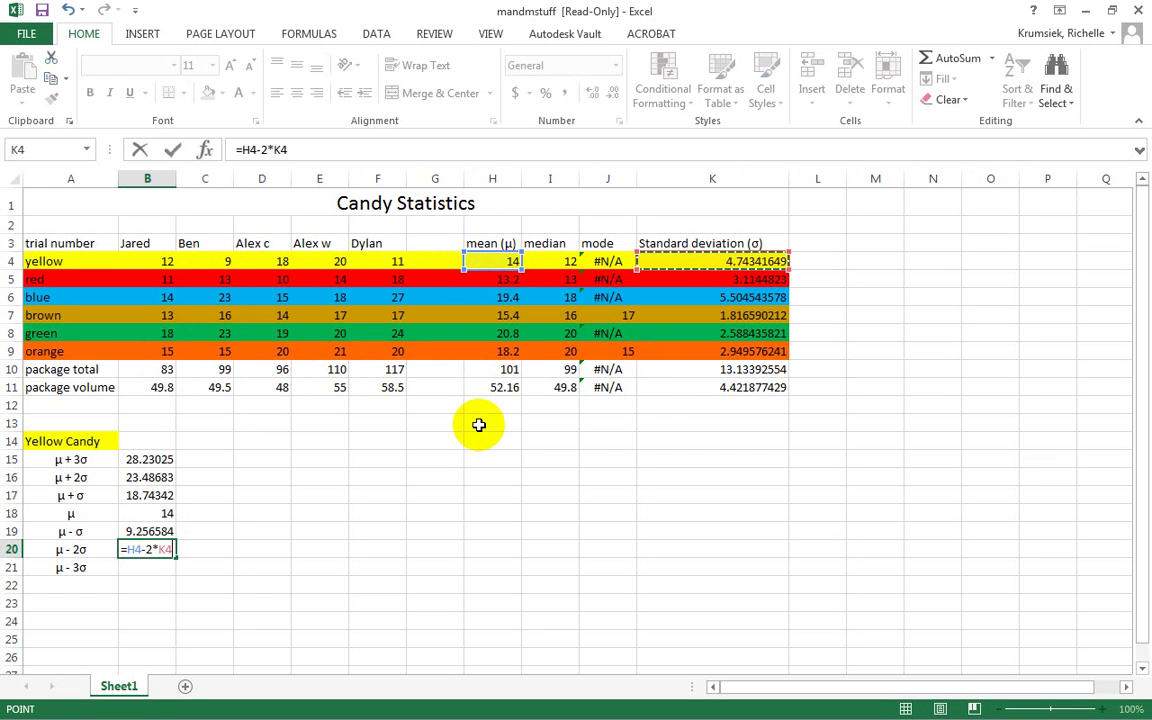
key(Return)
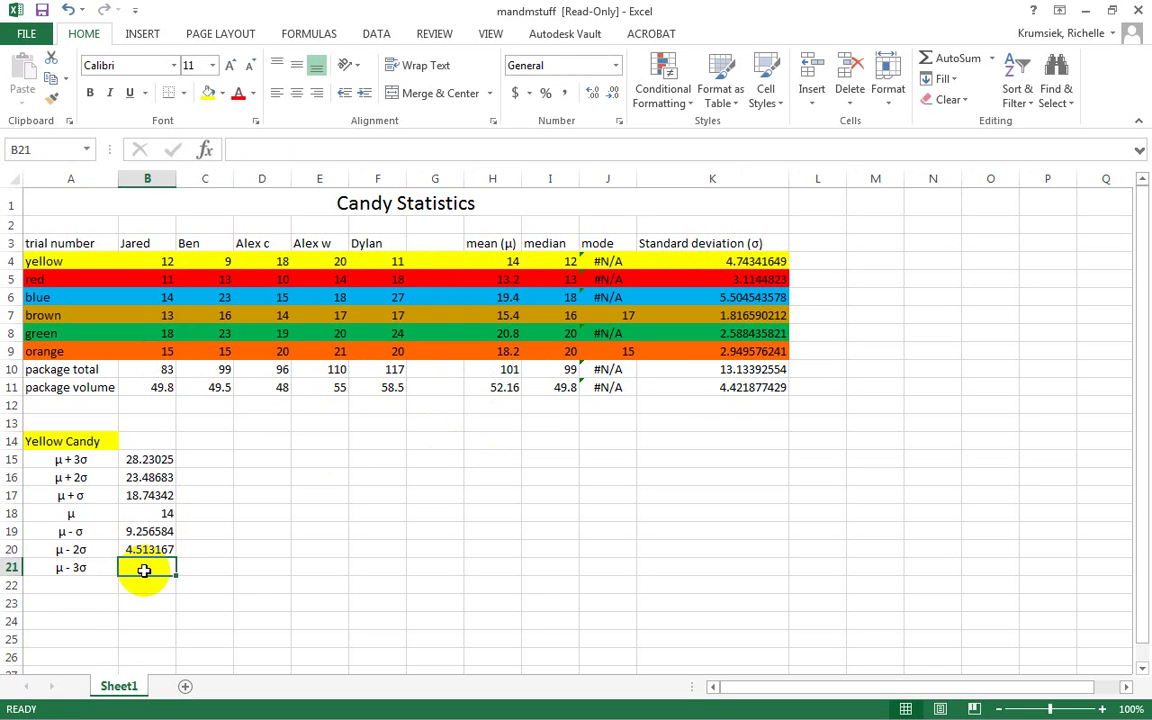
Step: Calculate μ - 3σ for the yellow candy in B21 with the formula =H4-3*K4
text(=)
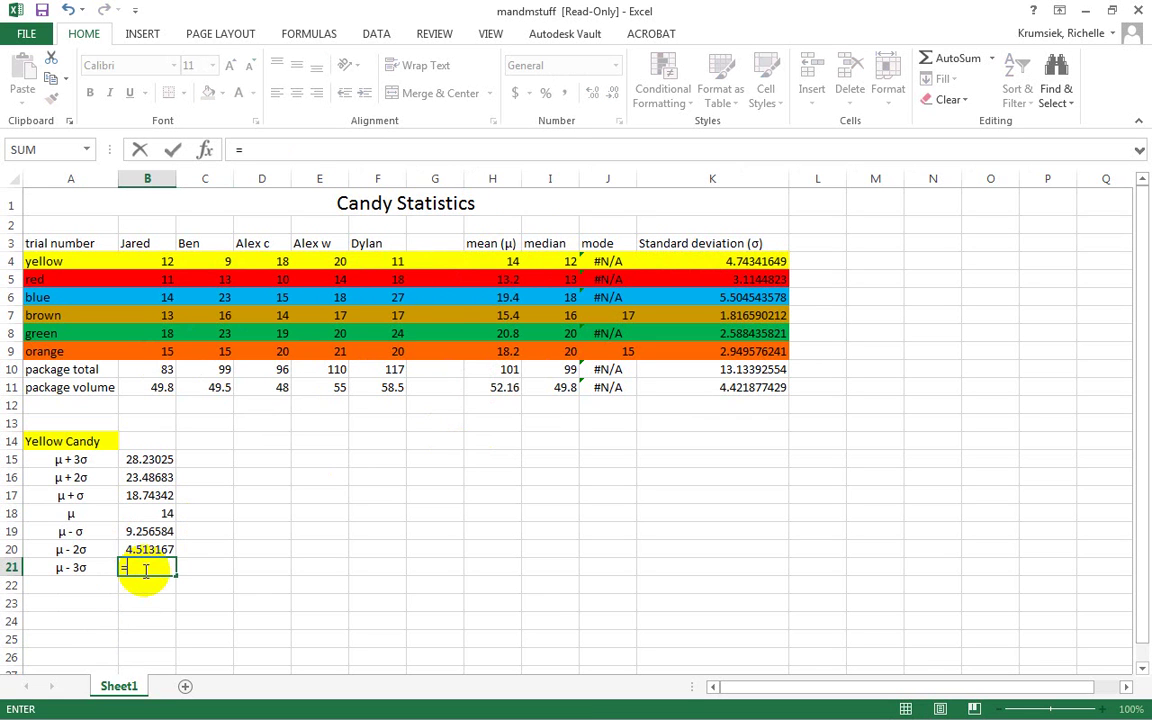
click(502, 261)
text(-)
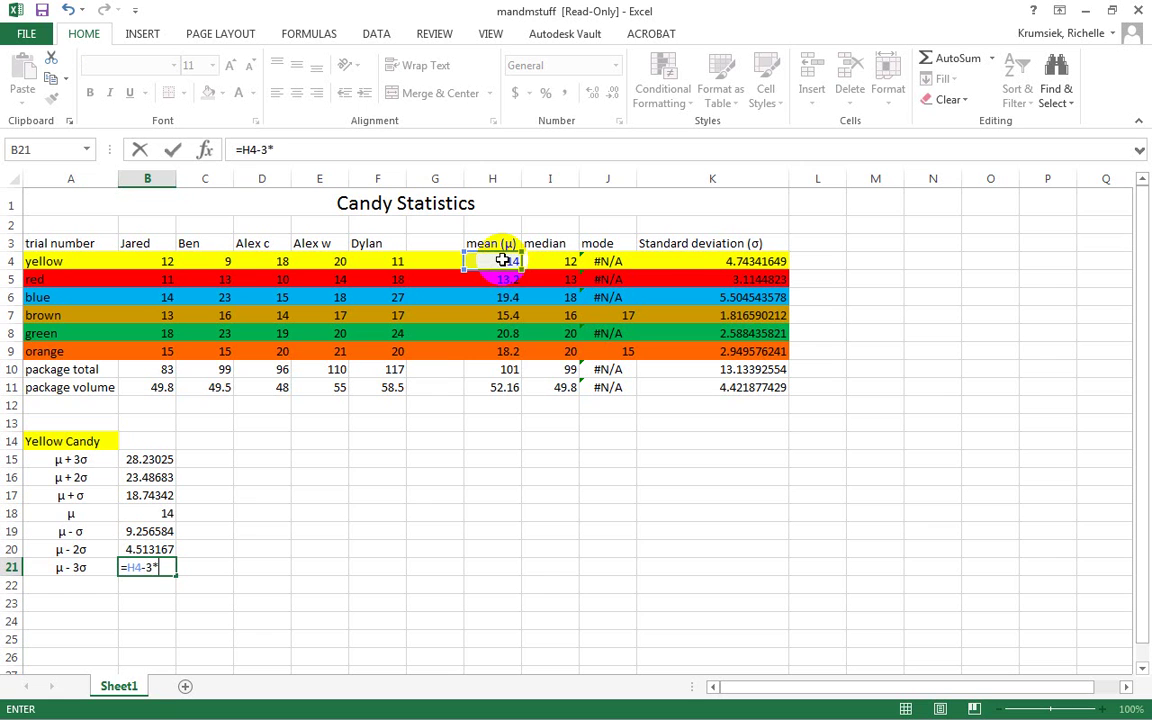
text(3*)
click(700, 261)
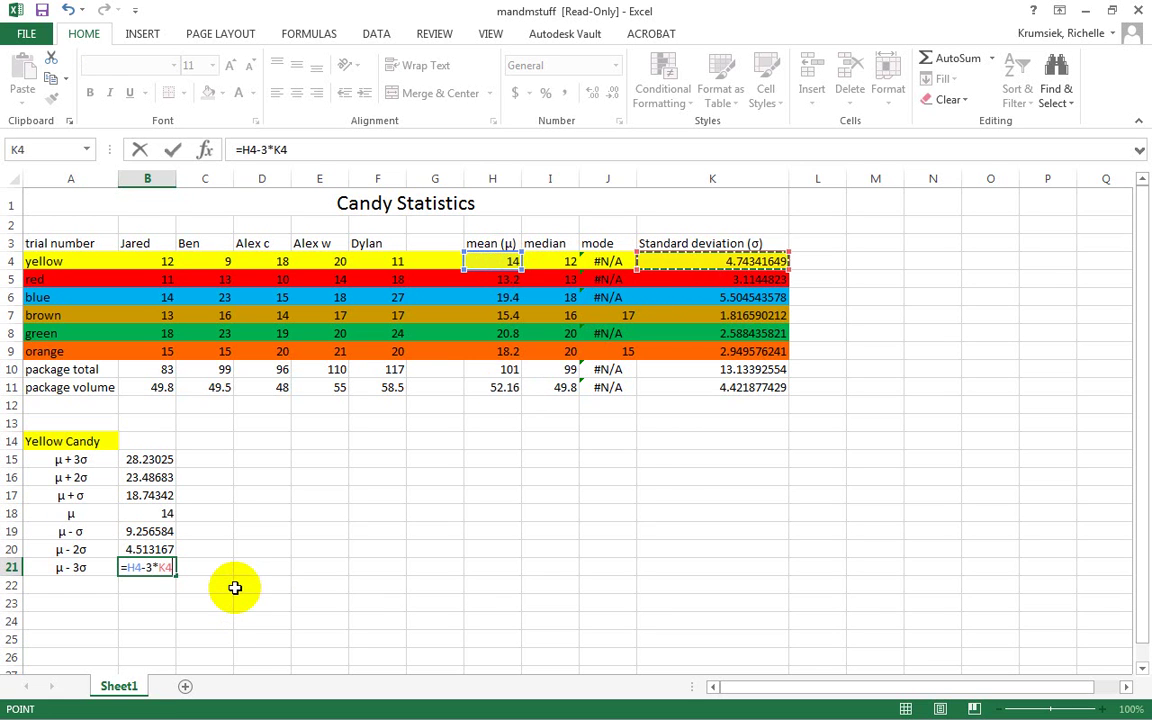
key(Return)
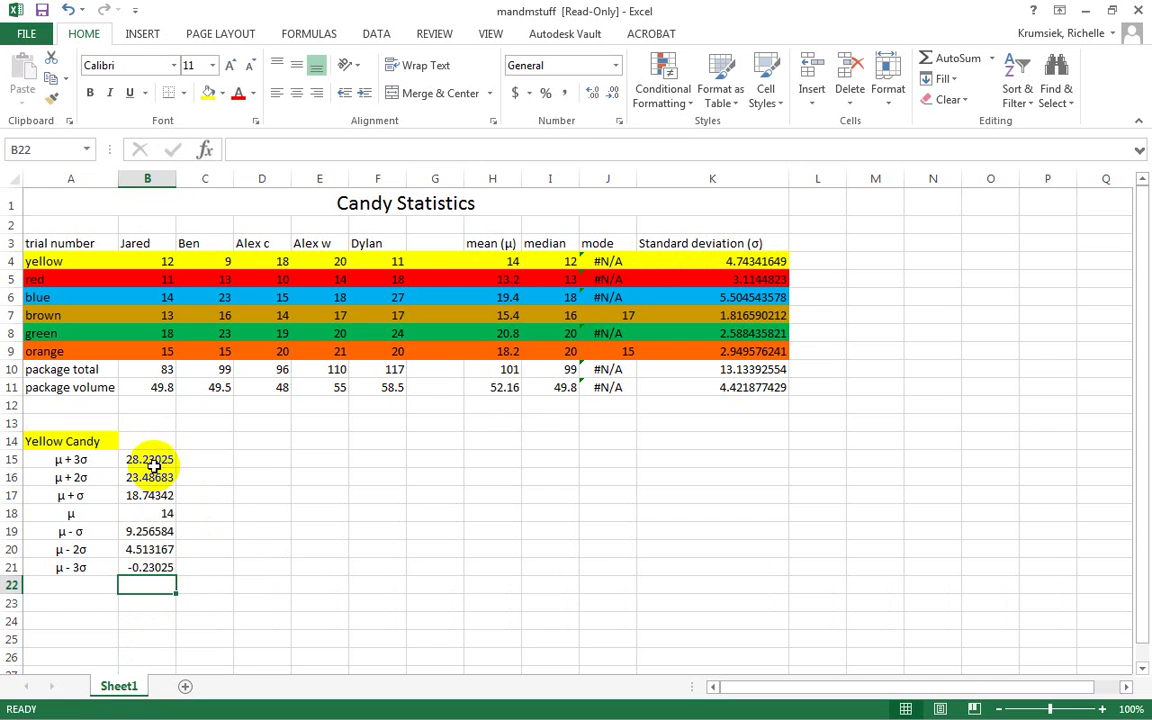
Step: Format the yellow candy results in B15:B21 as Number with 2 decimal places
drag(148, 461, 147, 576)
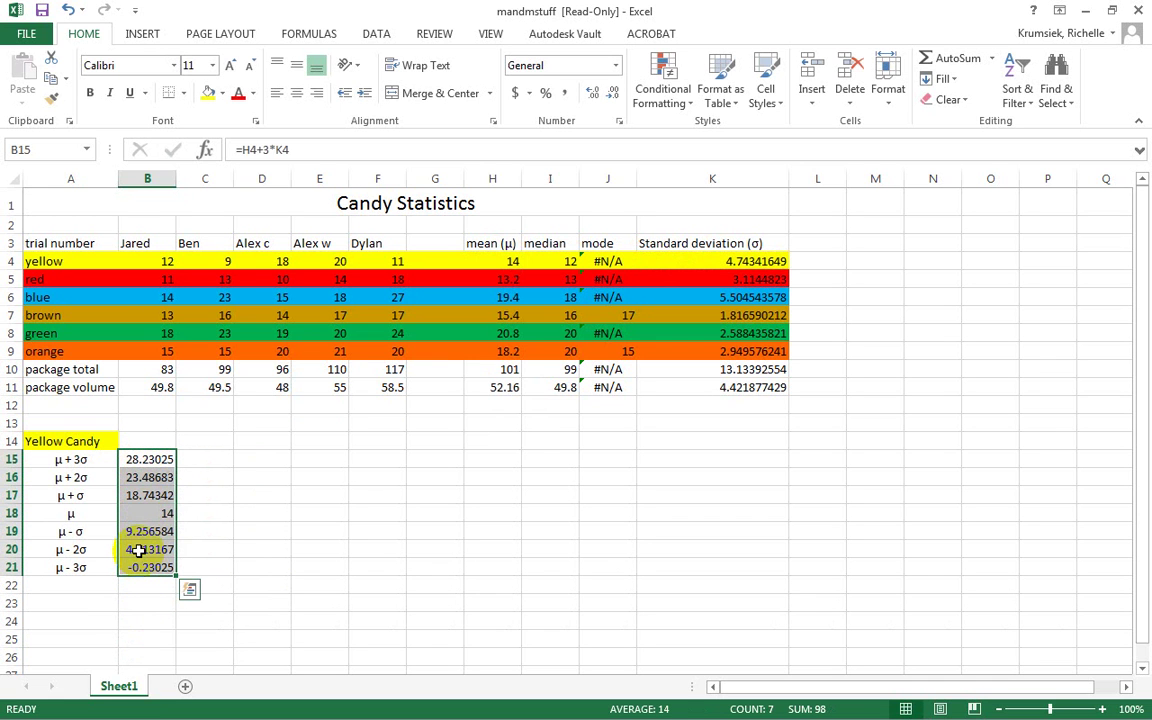
right_click(137, 530)
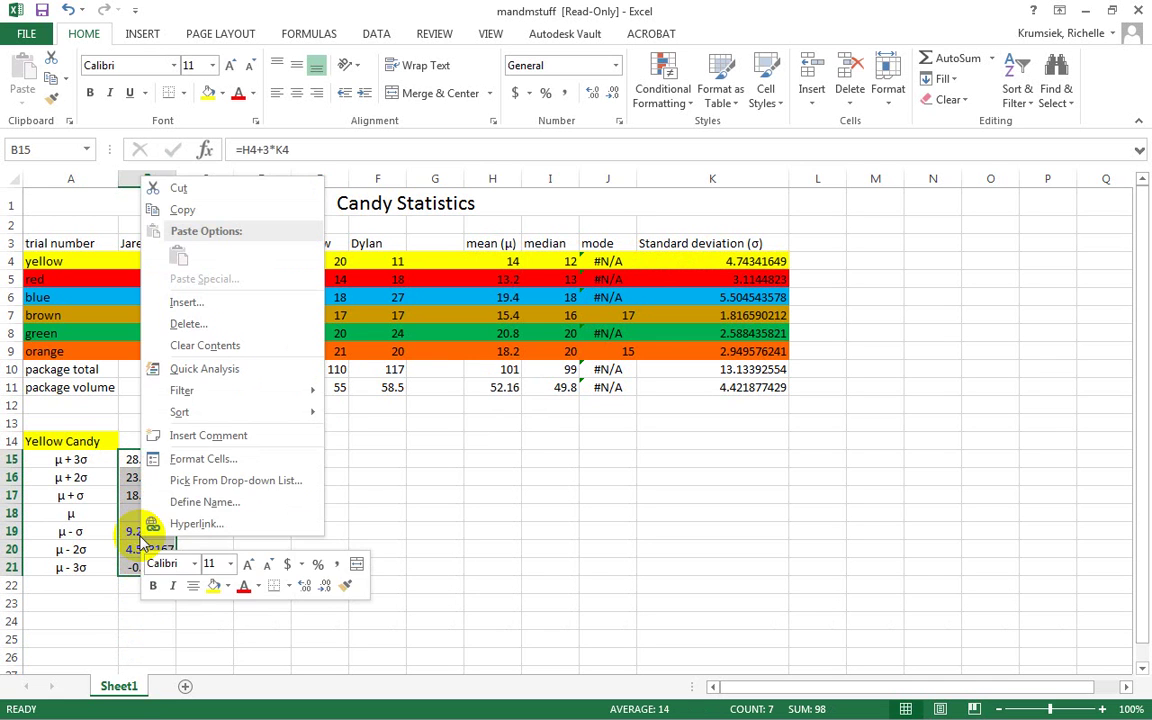
click(190, 461)
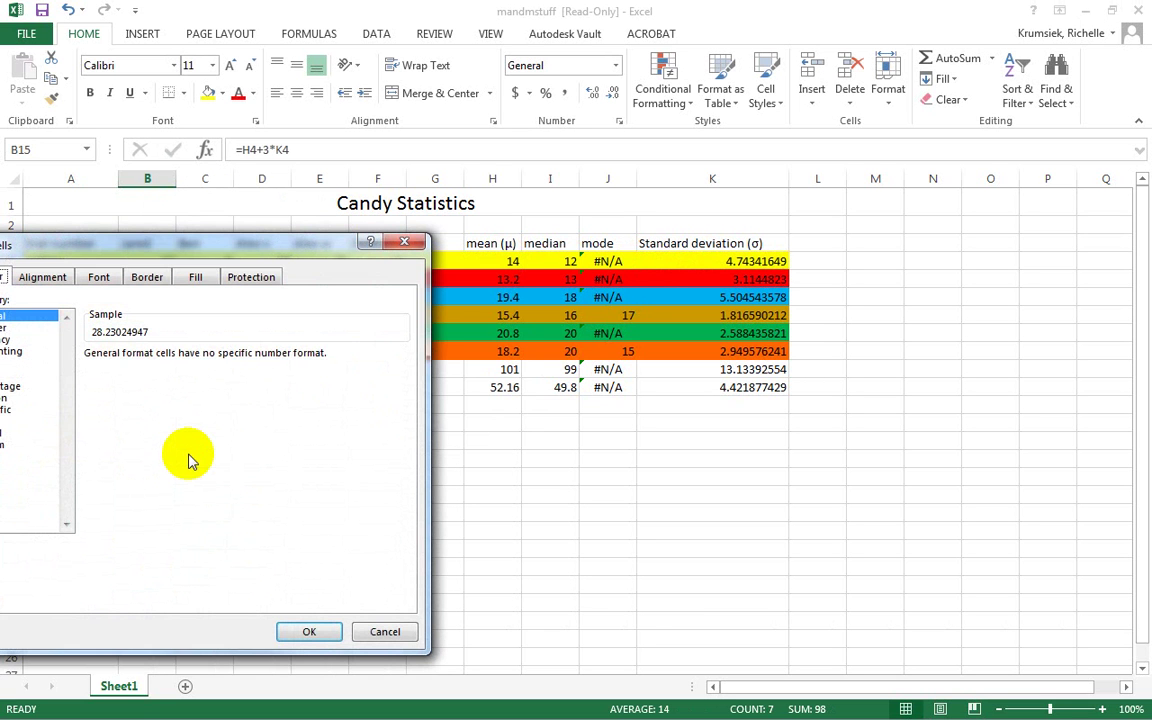
drag(193, 243, 373, 226)
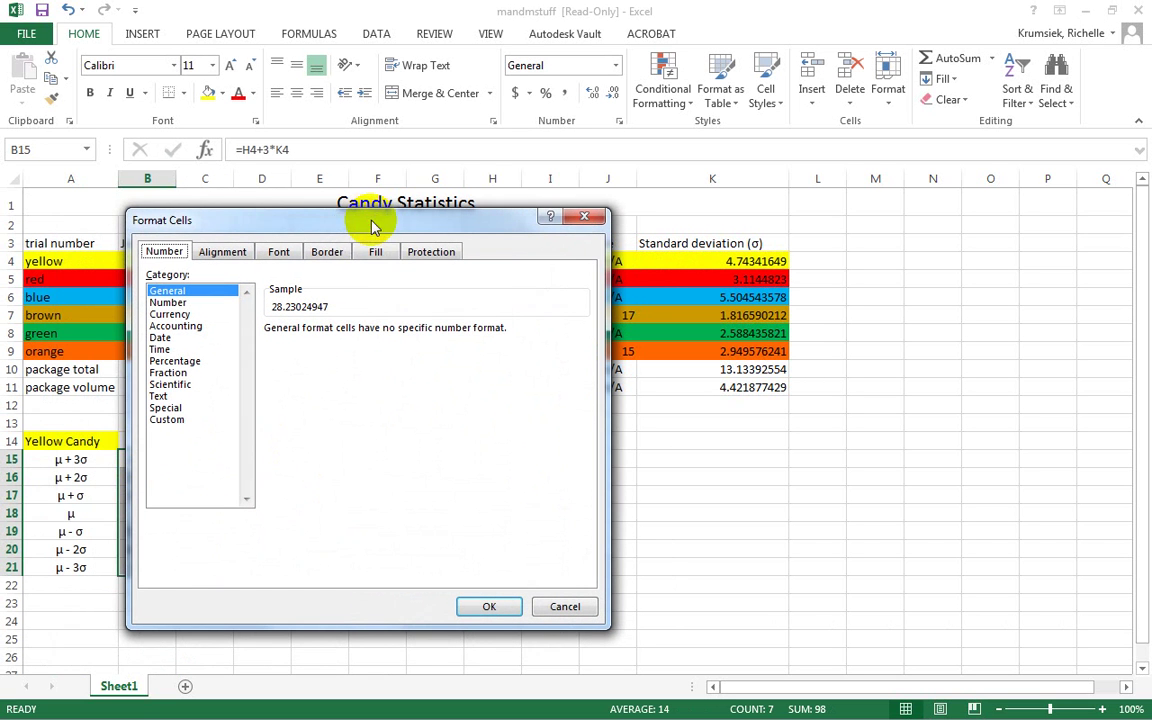
click(168, 303)
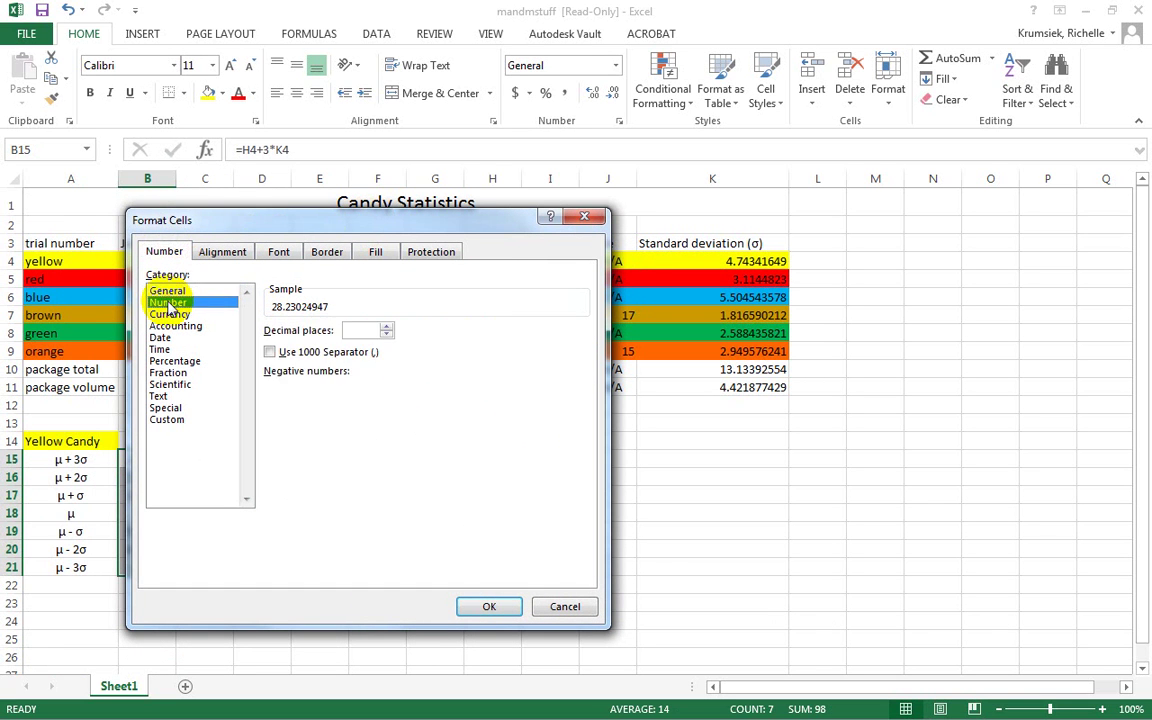
click(386, 328)
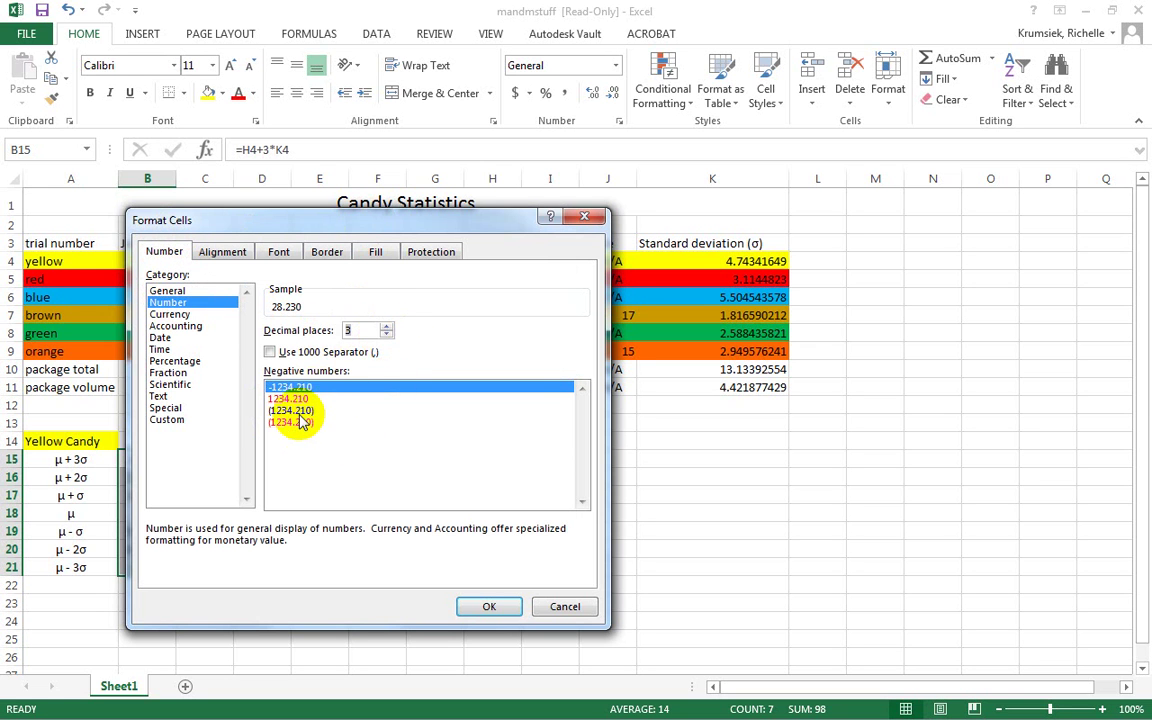
click(386, 335)
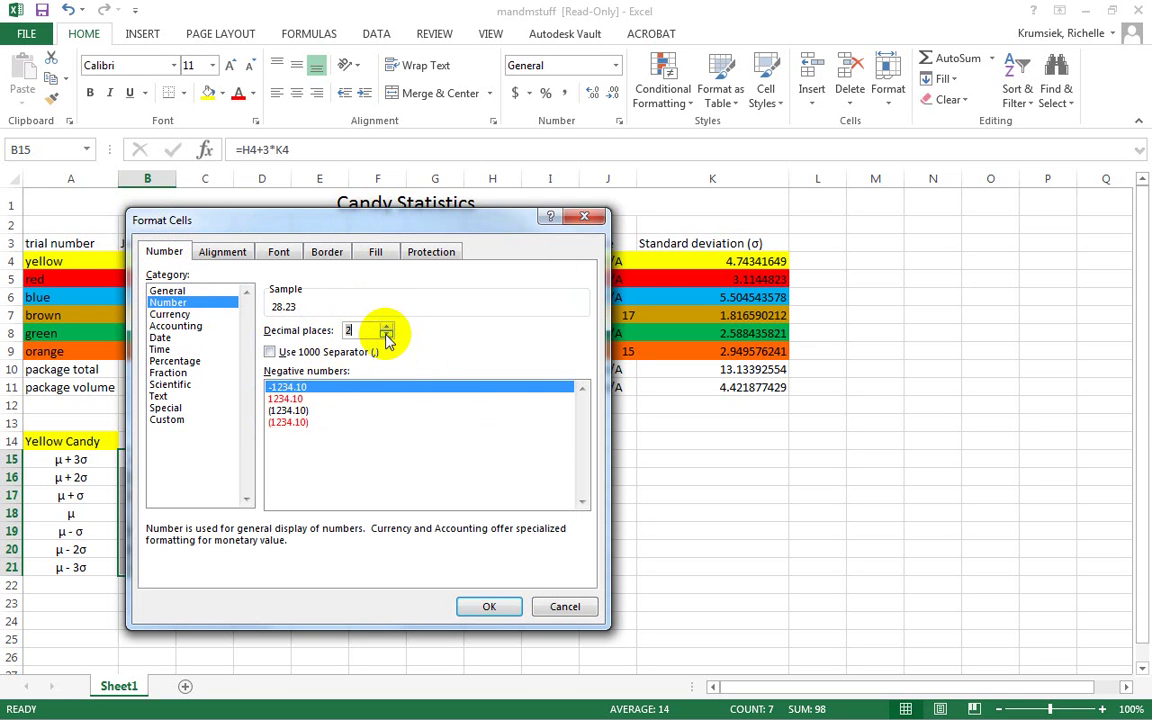
click(496, 606)
click(276, 566)
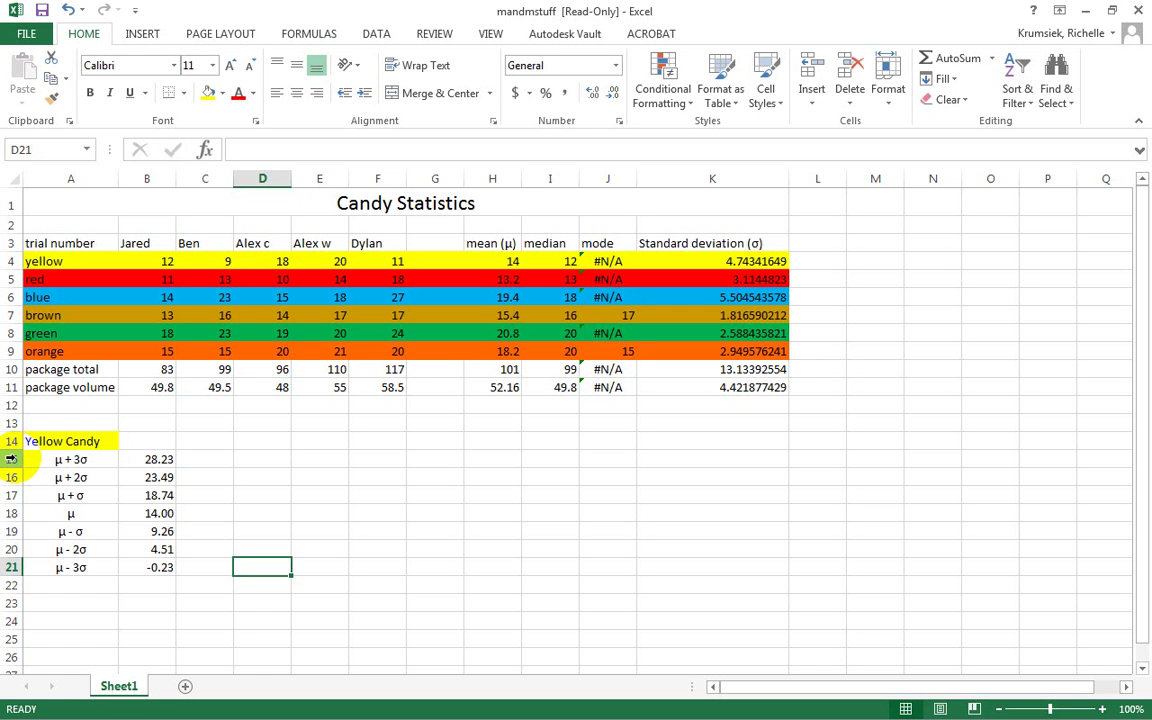
Step: Insert a blank row directly below the Yellow Candy heading and remove the fill colour from its cell A15
right_click(12, 459)
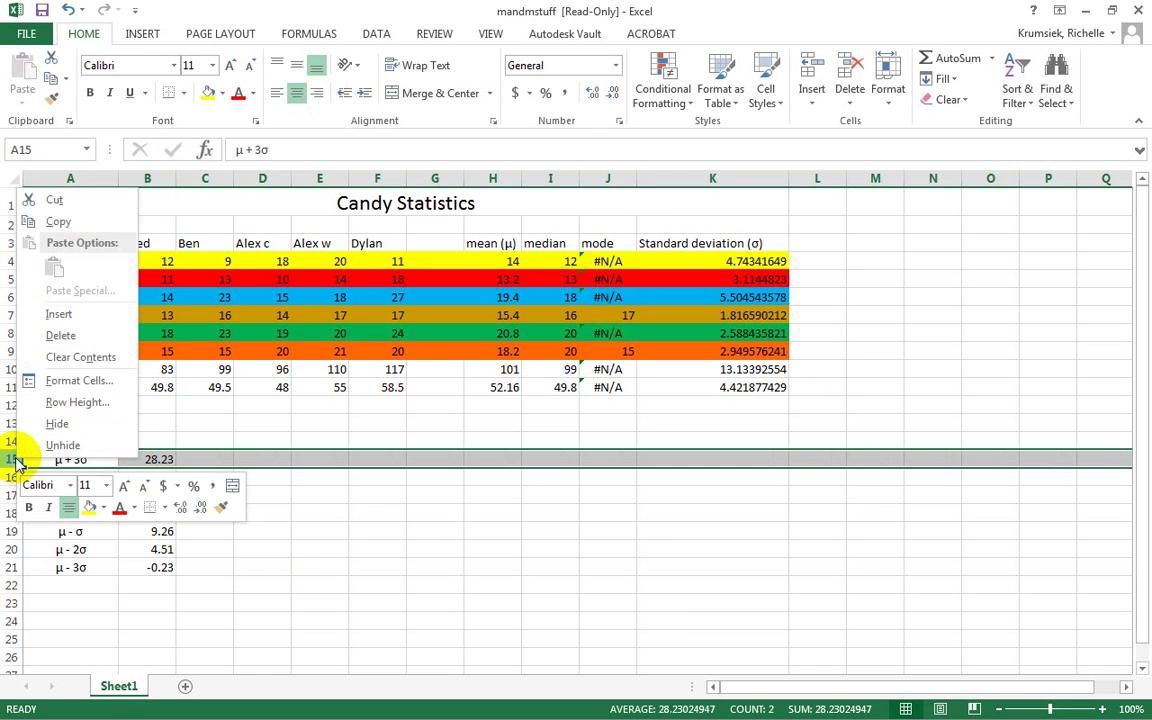
click(55, 315)
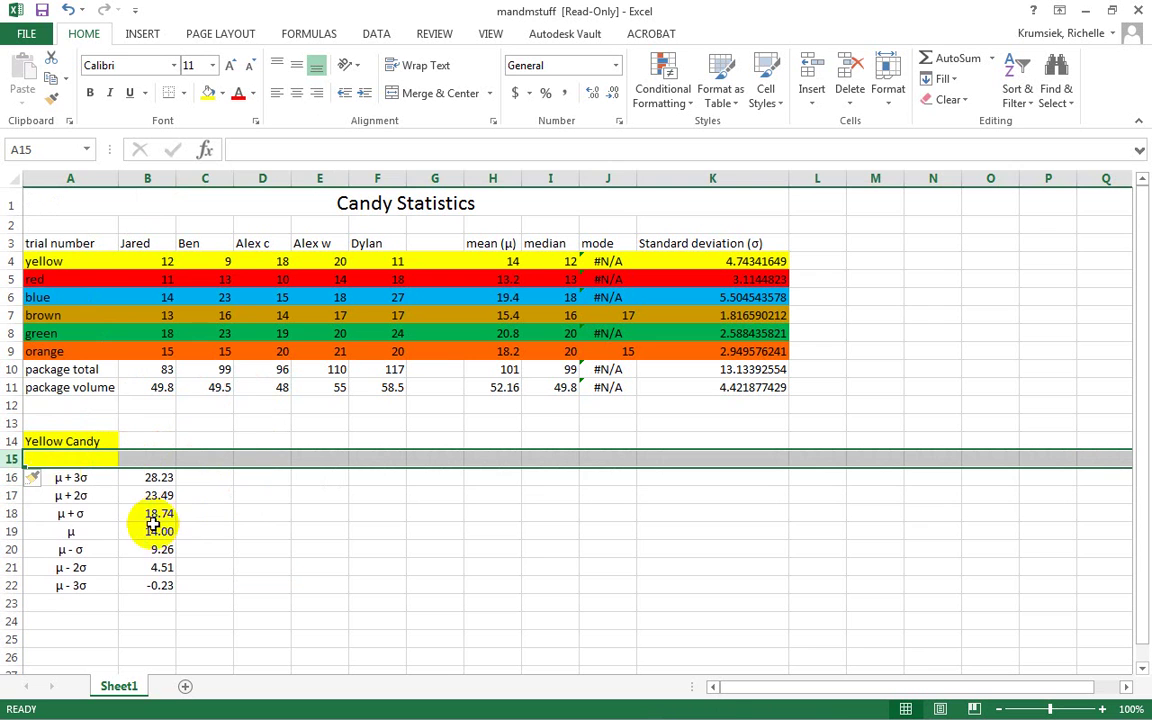
click(60, 460)
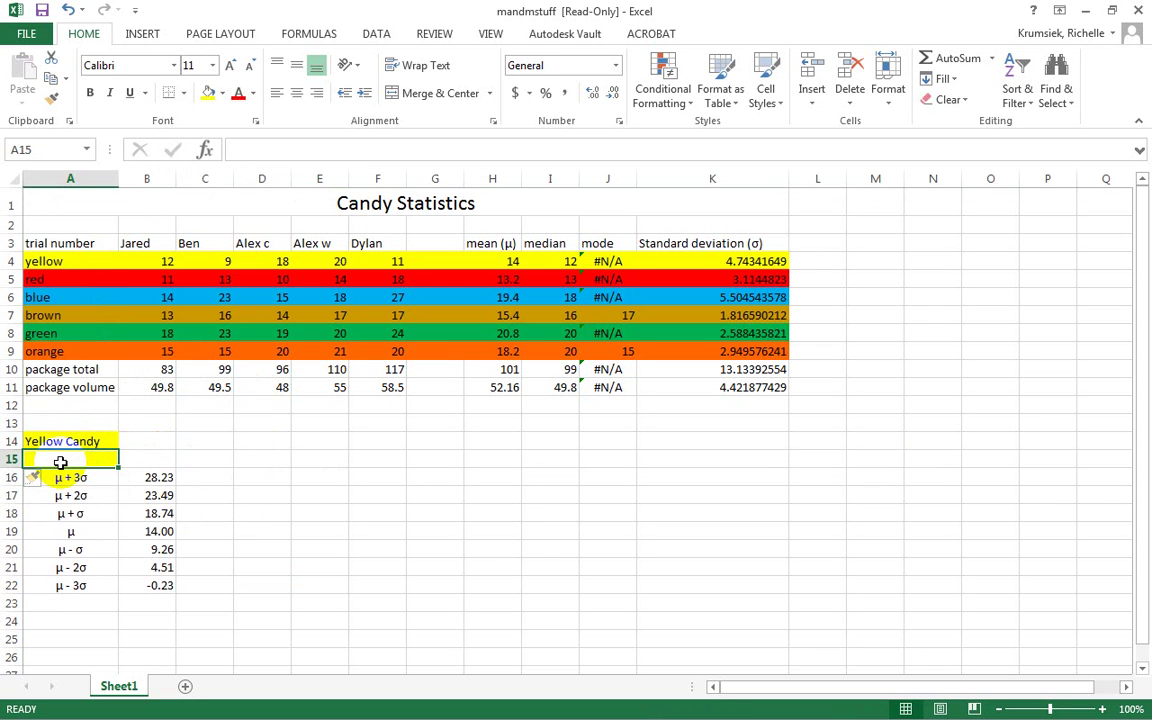
click(224, 94)
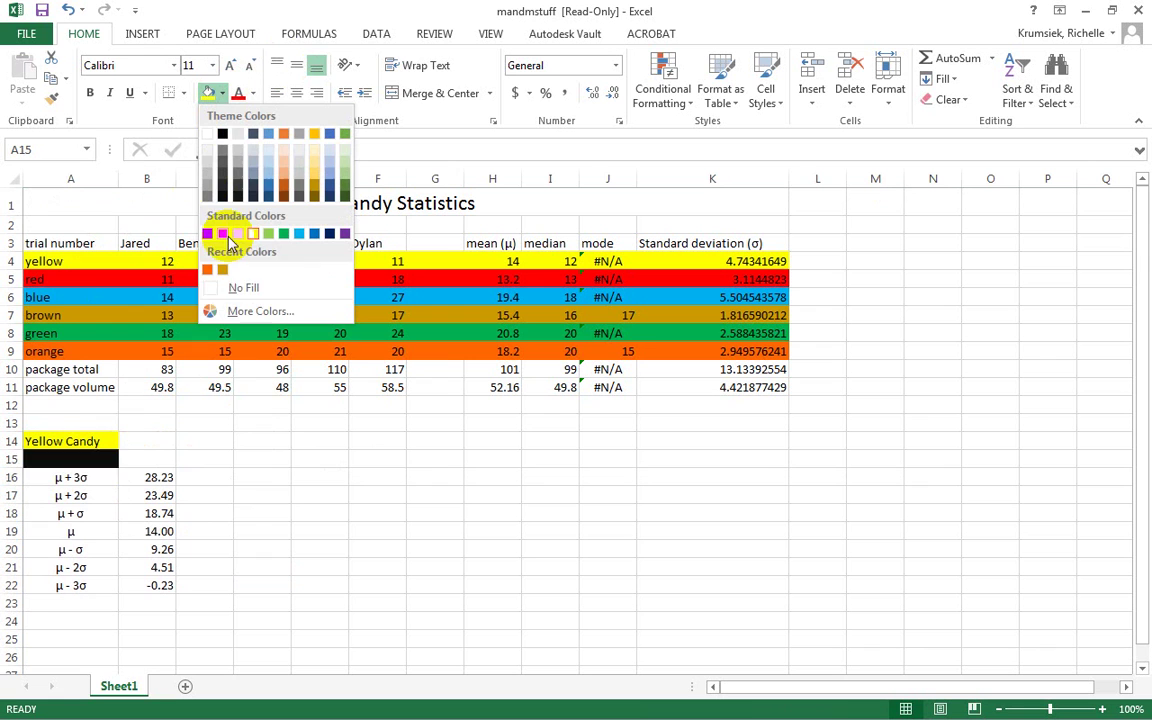
click(211, 297)
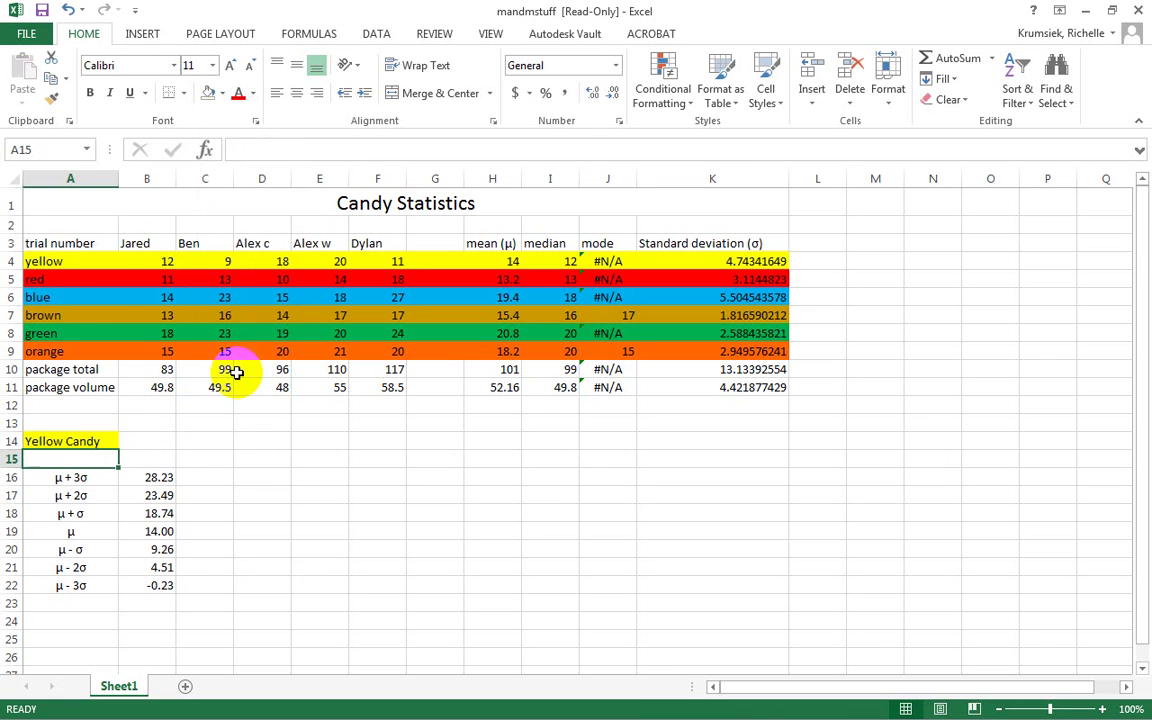
click(162, 462)
click(424, 600)
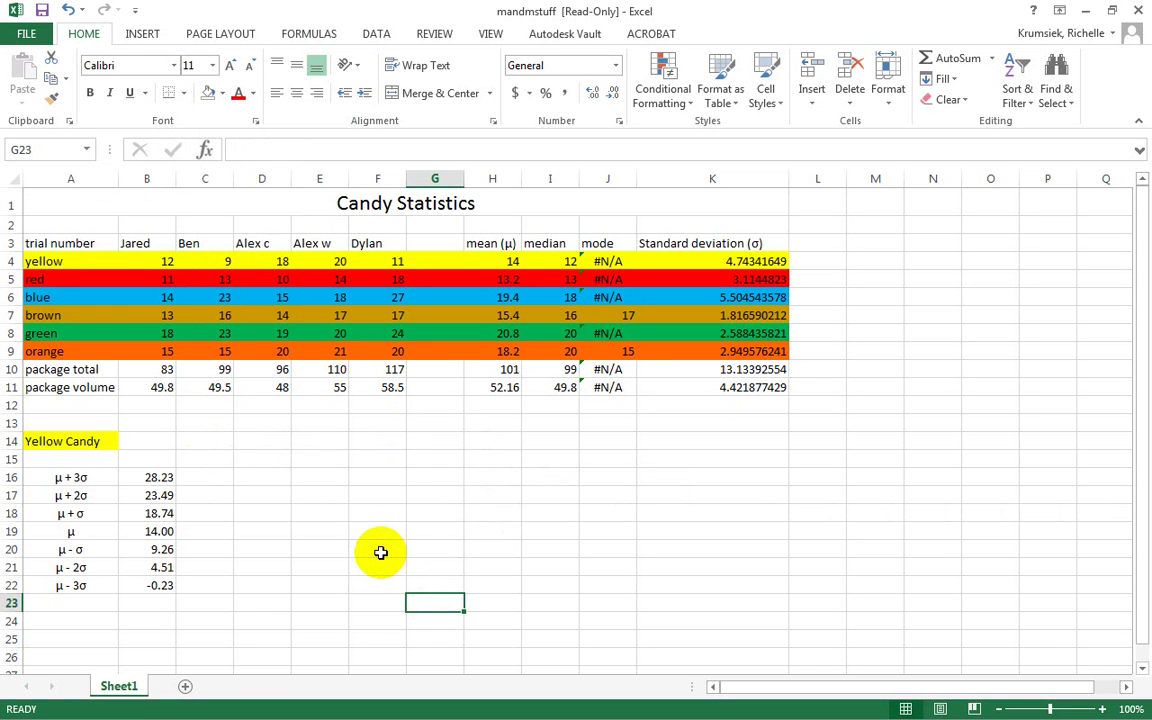
Step: Start the Histogram data analysis tool and set its input range to the yellow candy counts in $B$4:$F$4
click(378, 35)
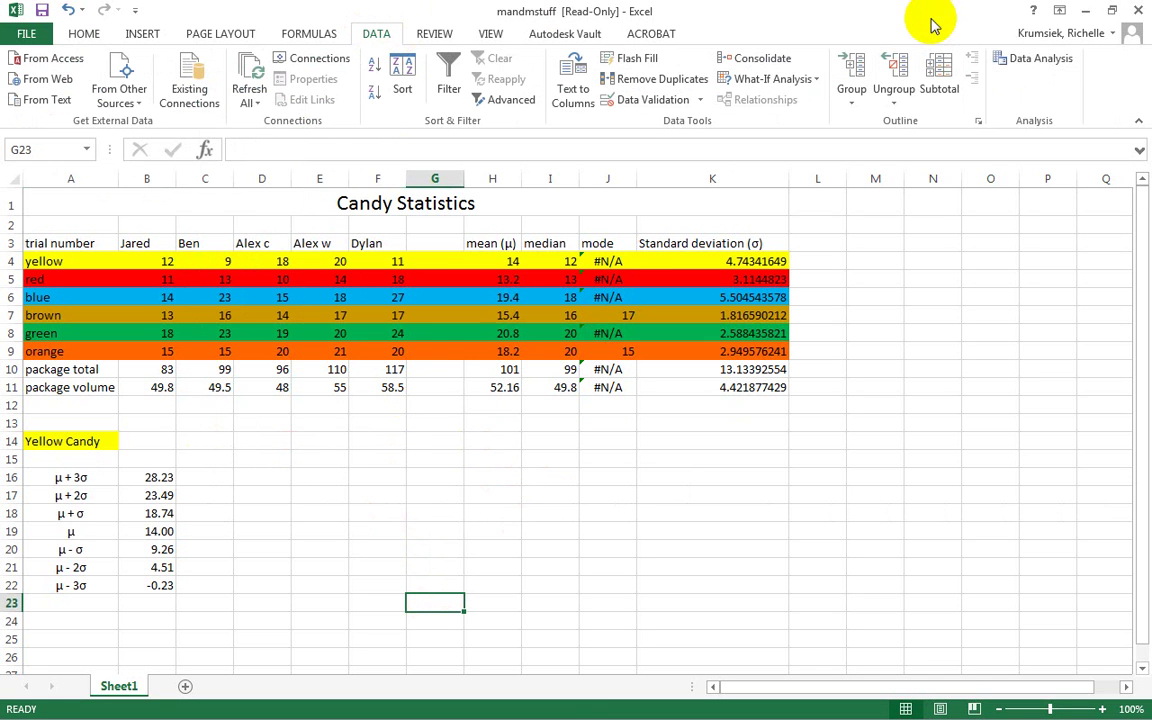
click(1036, 62)
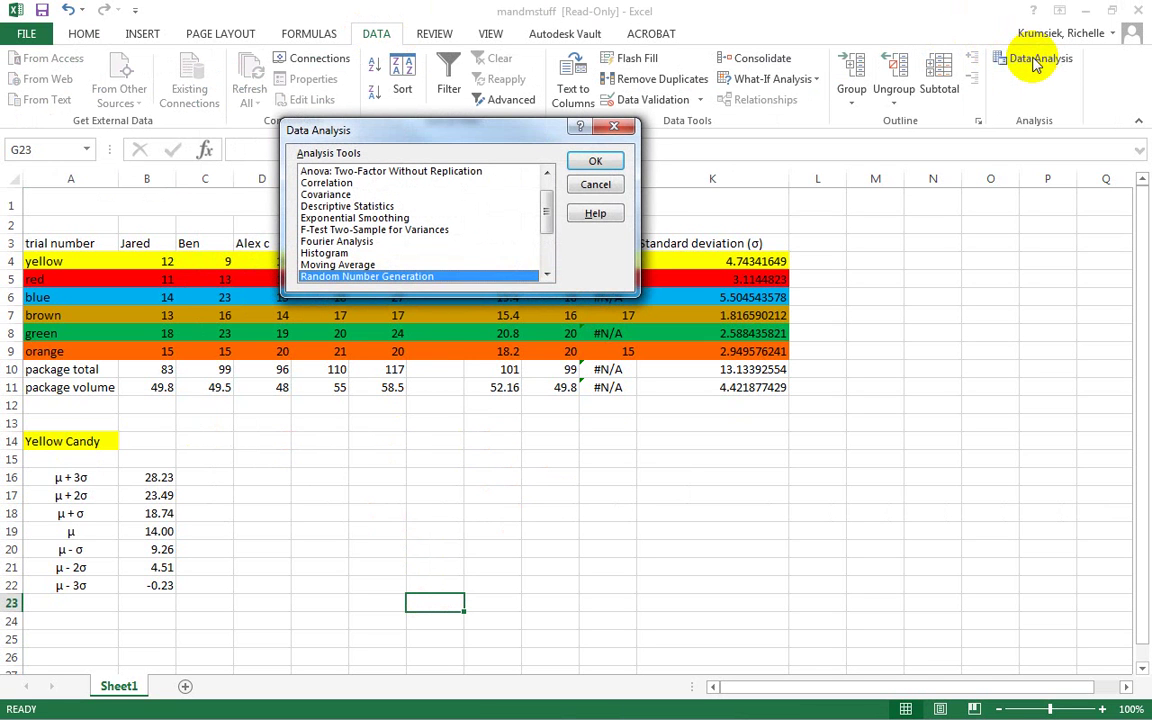
click(326, 253)
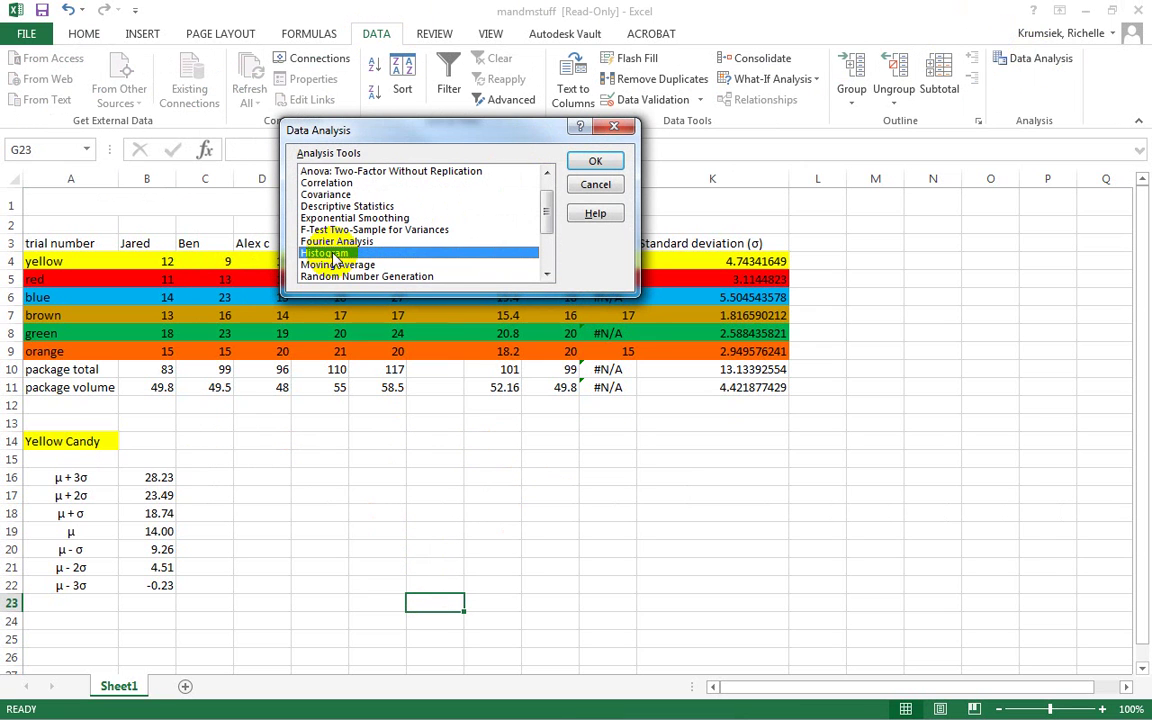
click(597, 163)
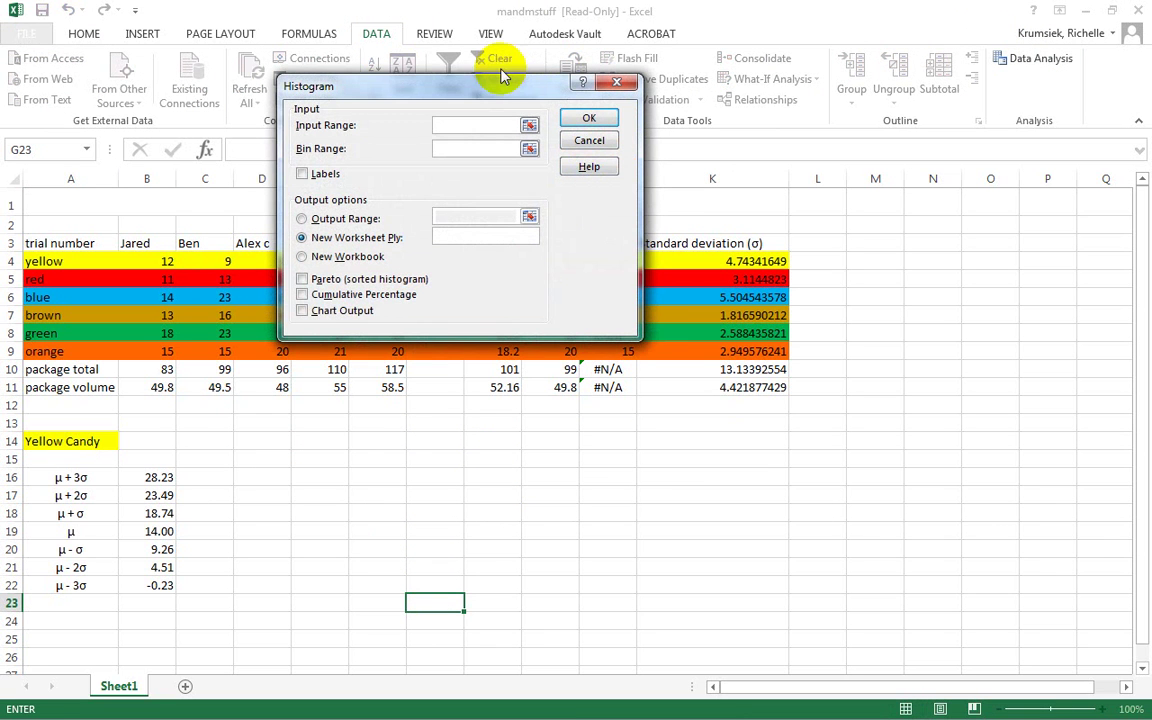
drag(496, 89, 875, 185)
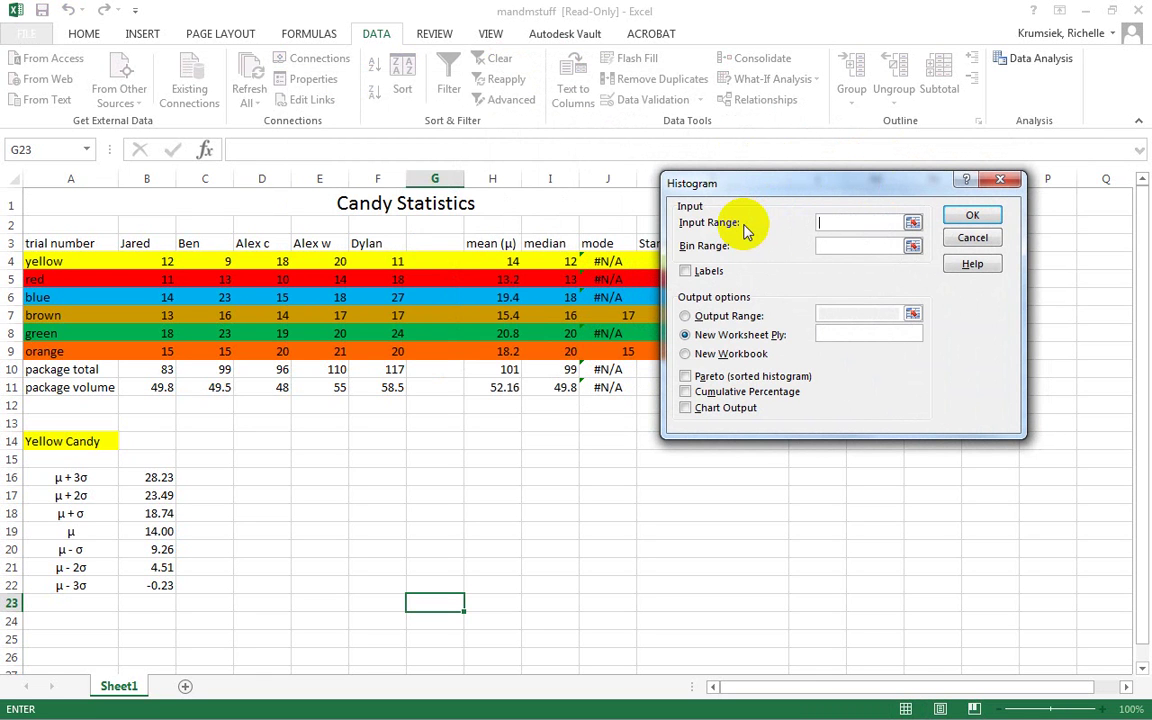
click(155, 262)
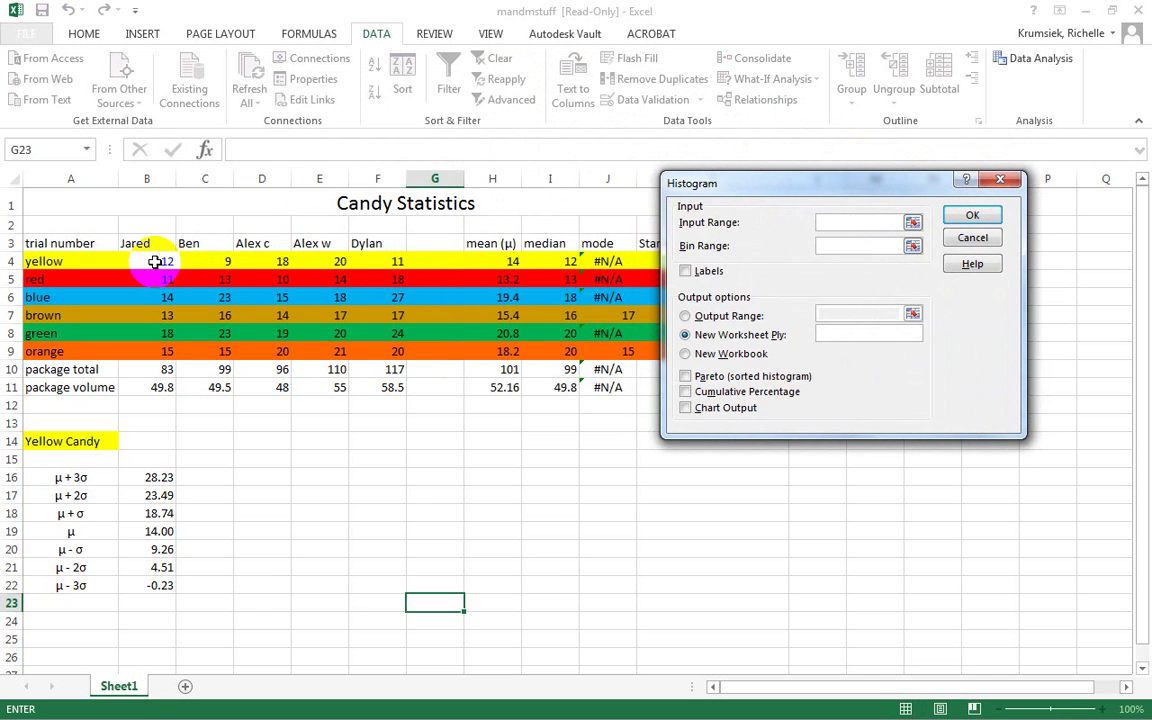
drag(155, 262, 399, 261)
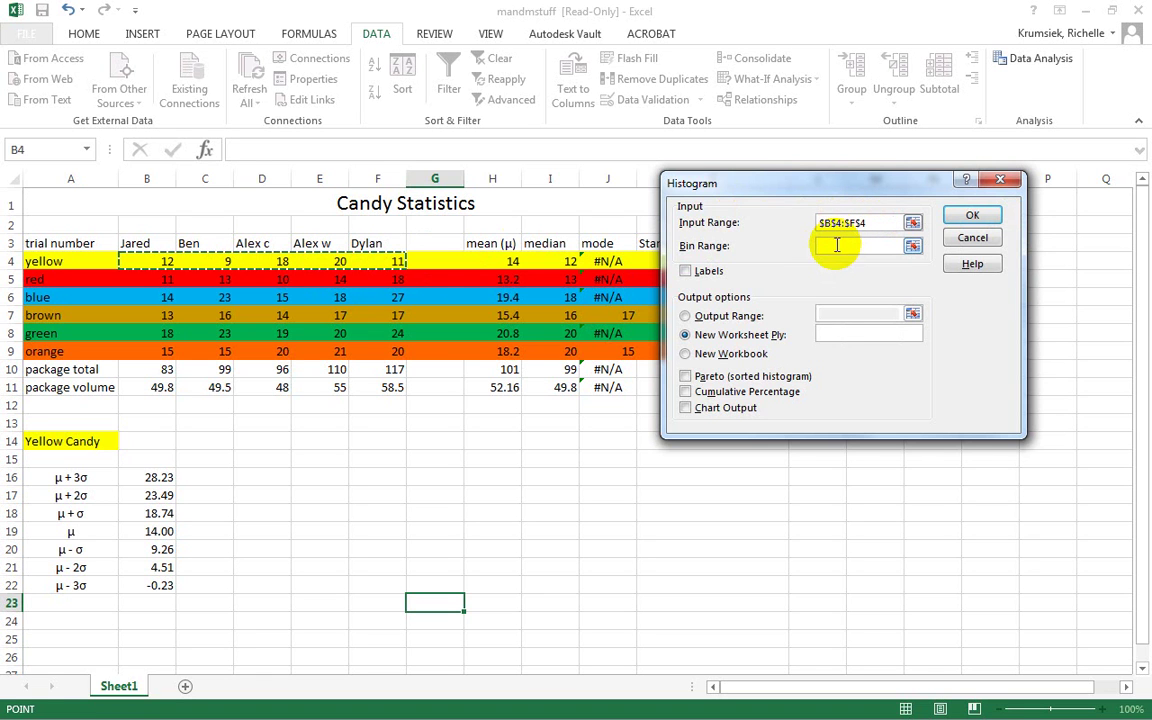
Step: Set the histogram's bin range to the yellow candy deviation values in $B$16:$B$22 and turn on Labels
click(837, 245)
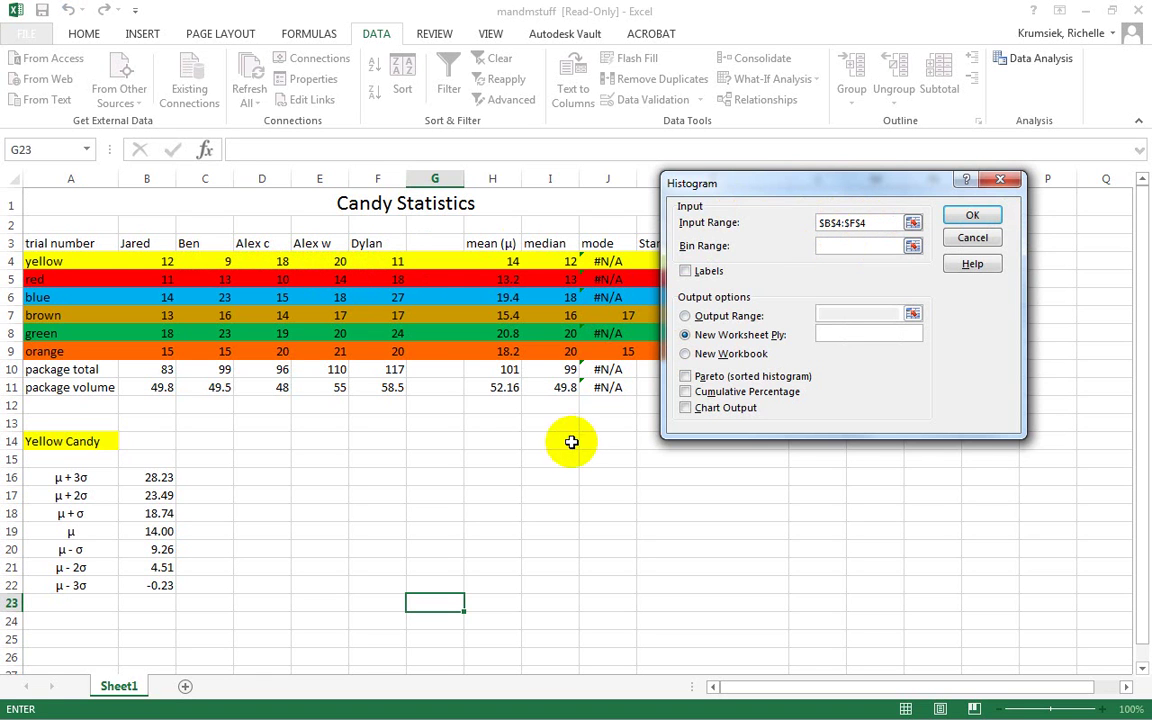
click(150, 477)
drag(150, 477, 144, 587)
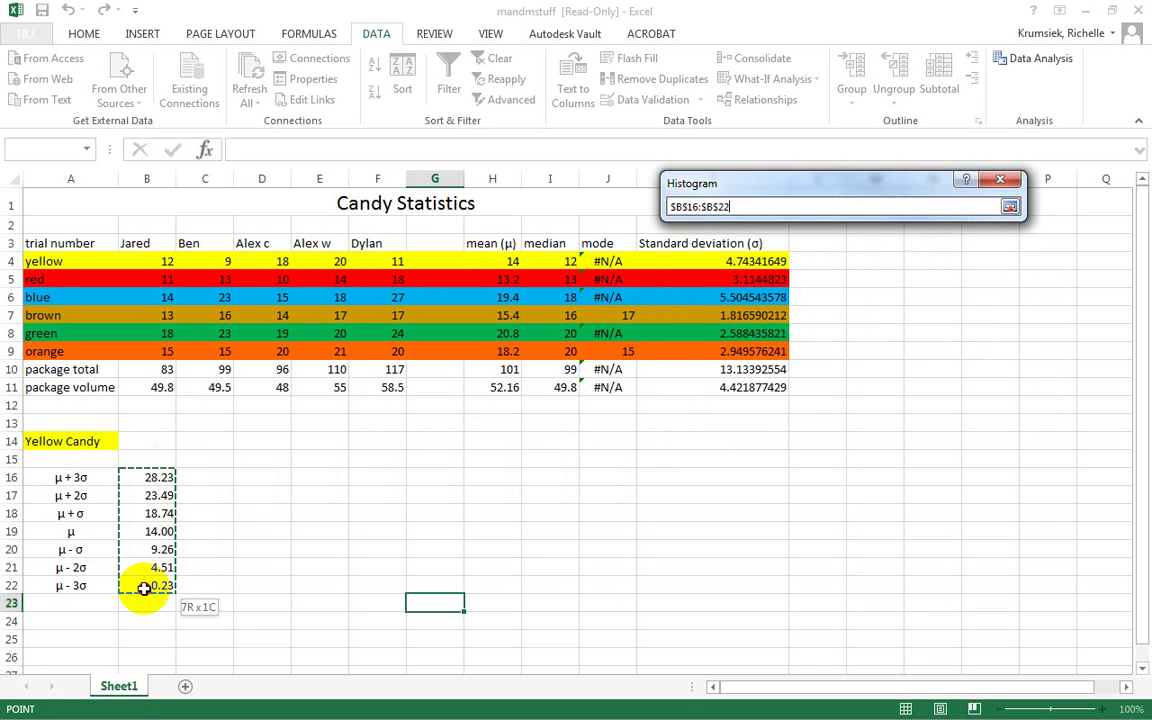
drag(144, 589, 142, 587)
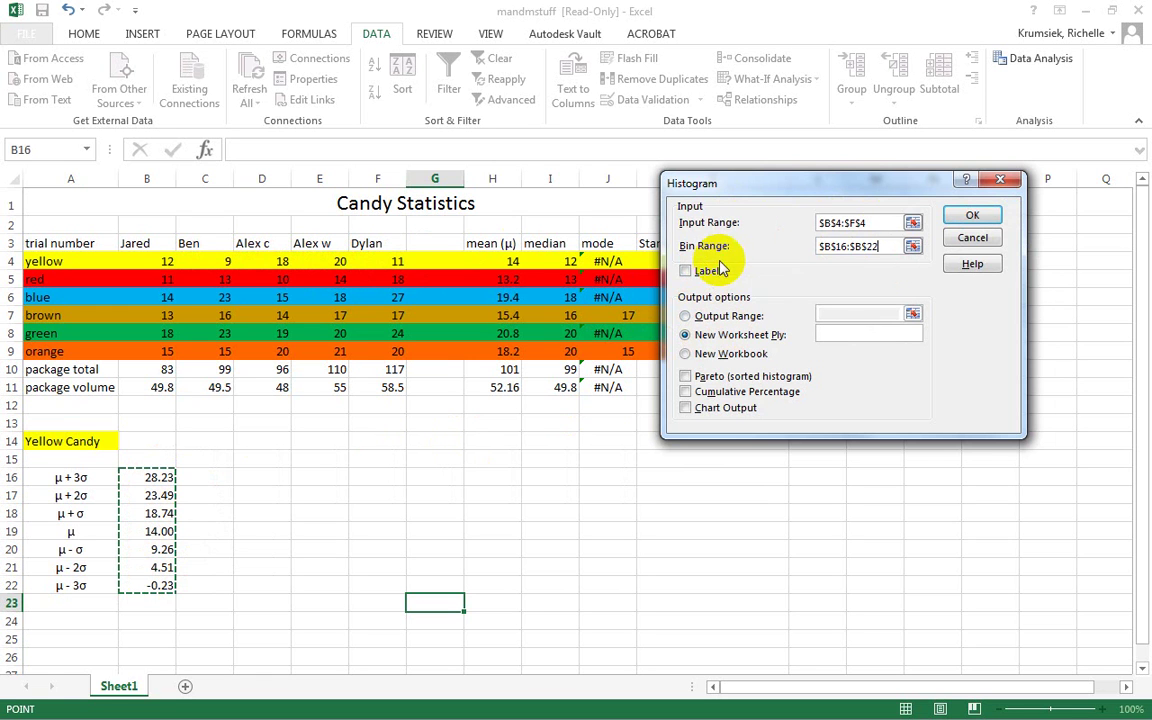
click(685, 272)
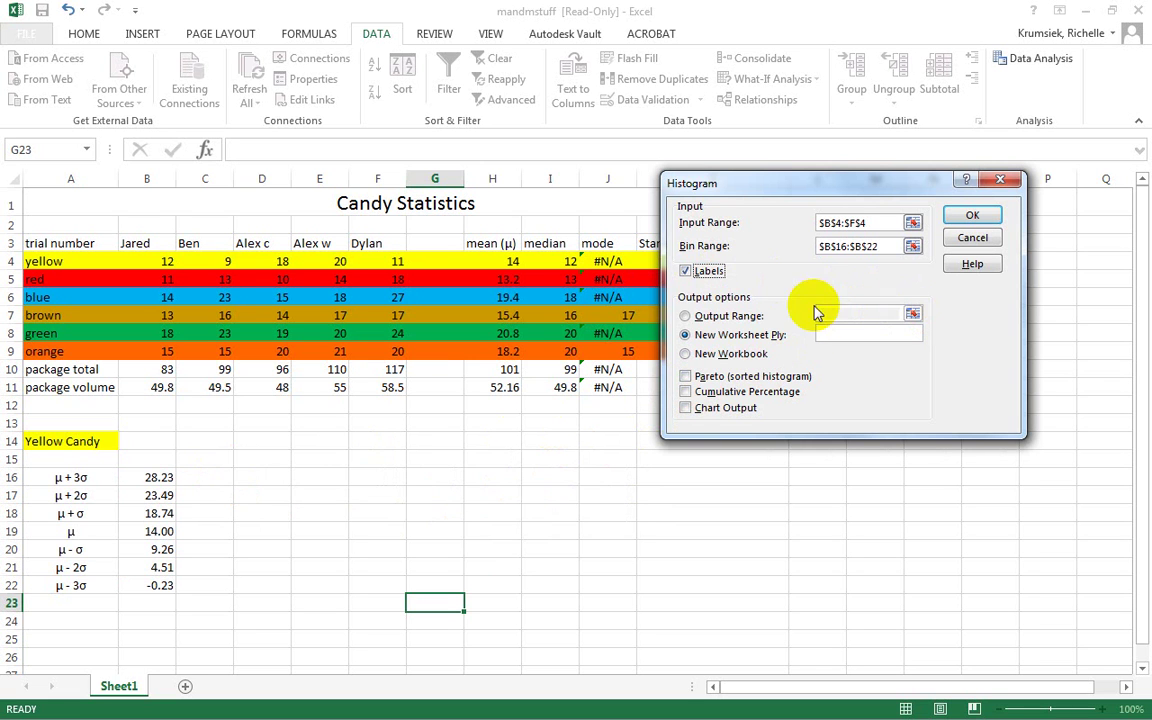
Step: Set the histogram's output range to $C$16:$E$22, include Chart Output, and generate the histogram
click(685, 316)
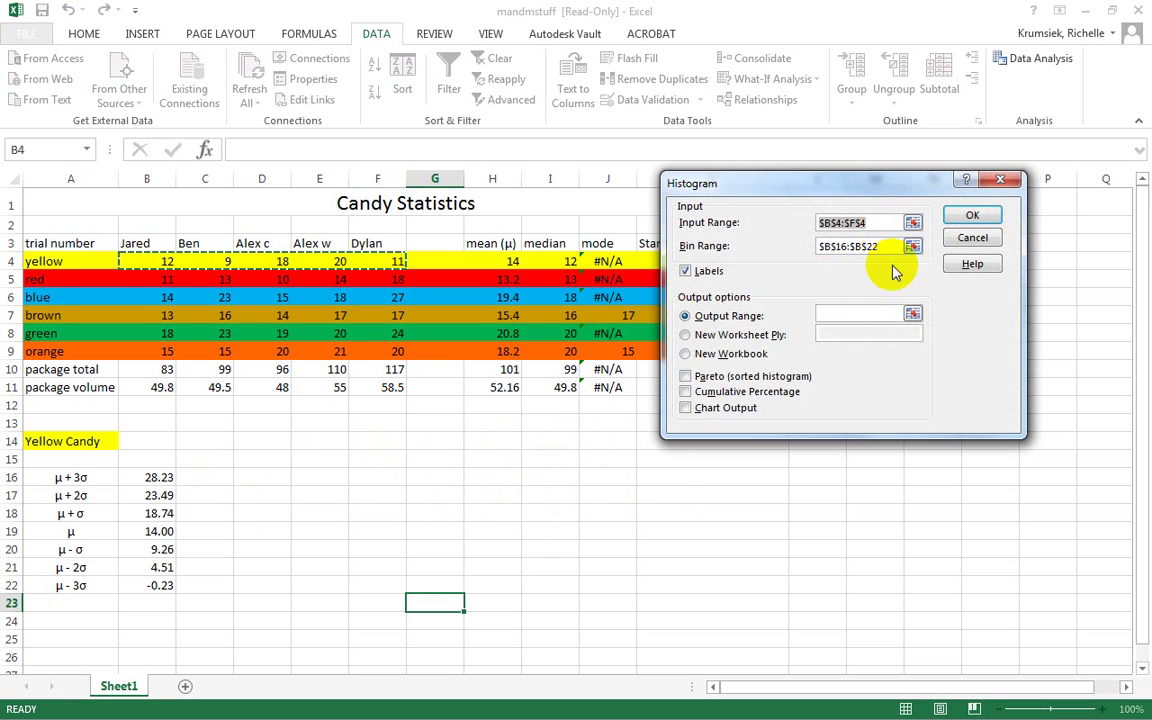
click(845, 315)
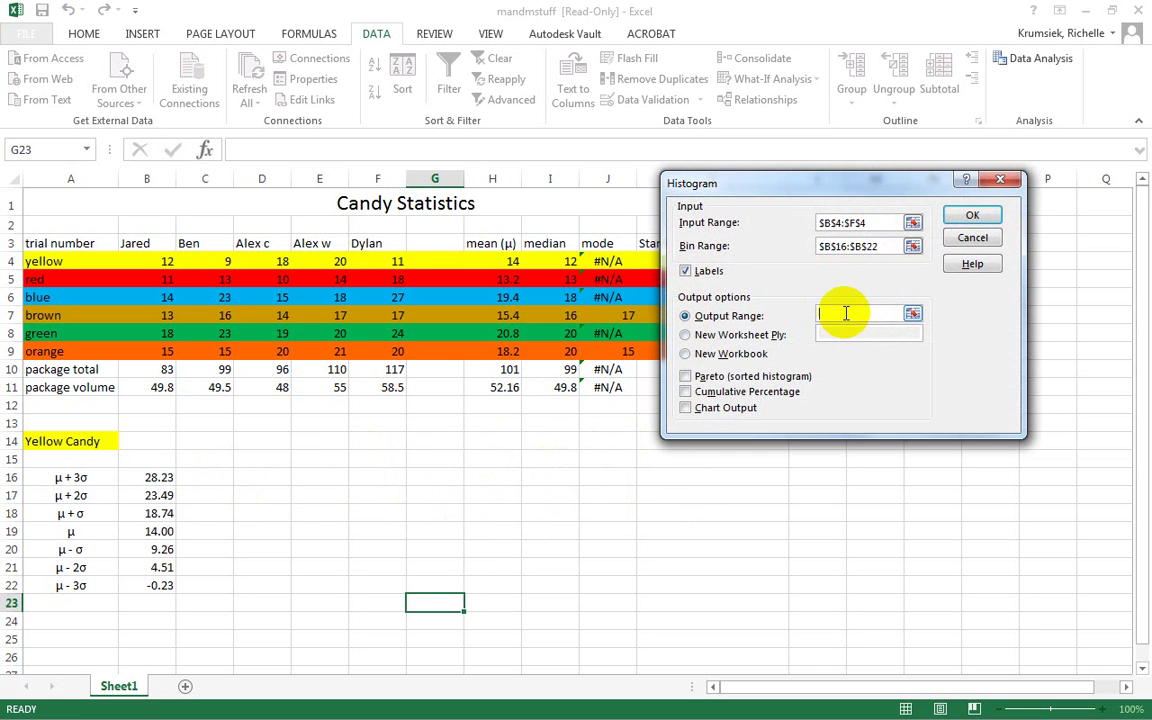
drag(206, 473, 311, 584)
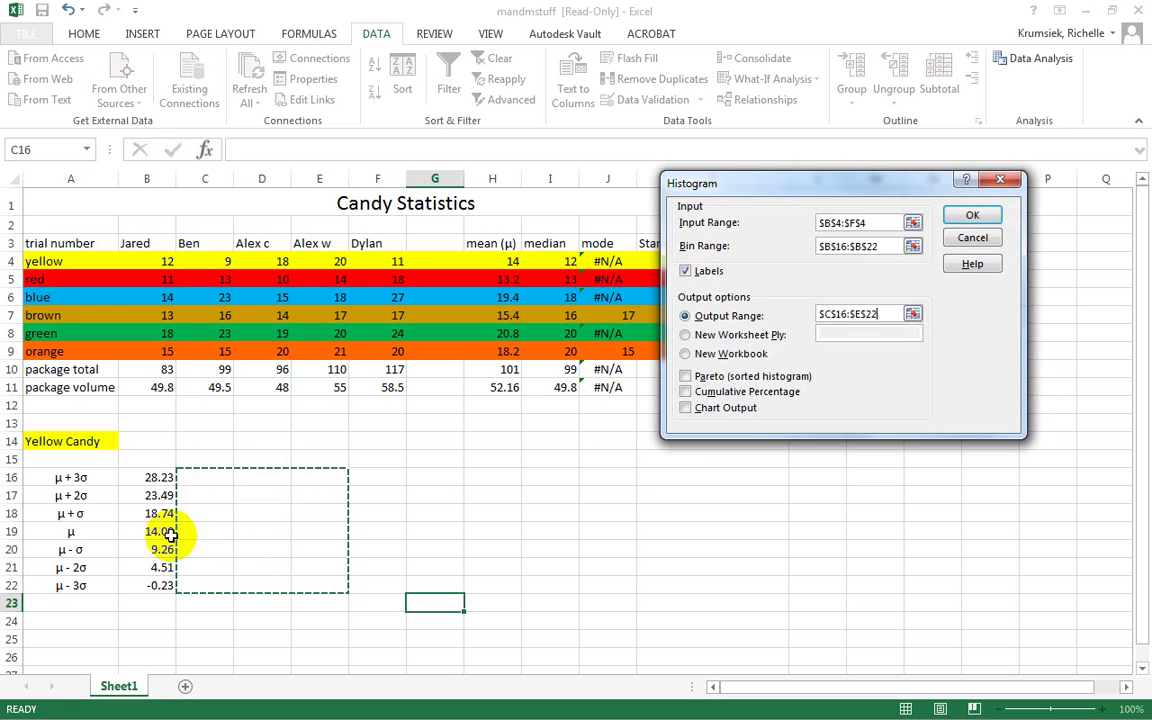
click(690, 410)
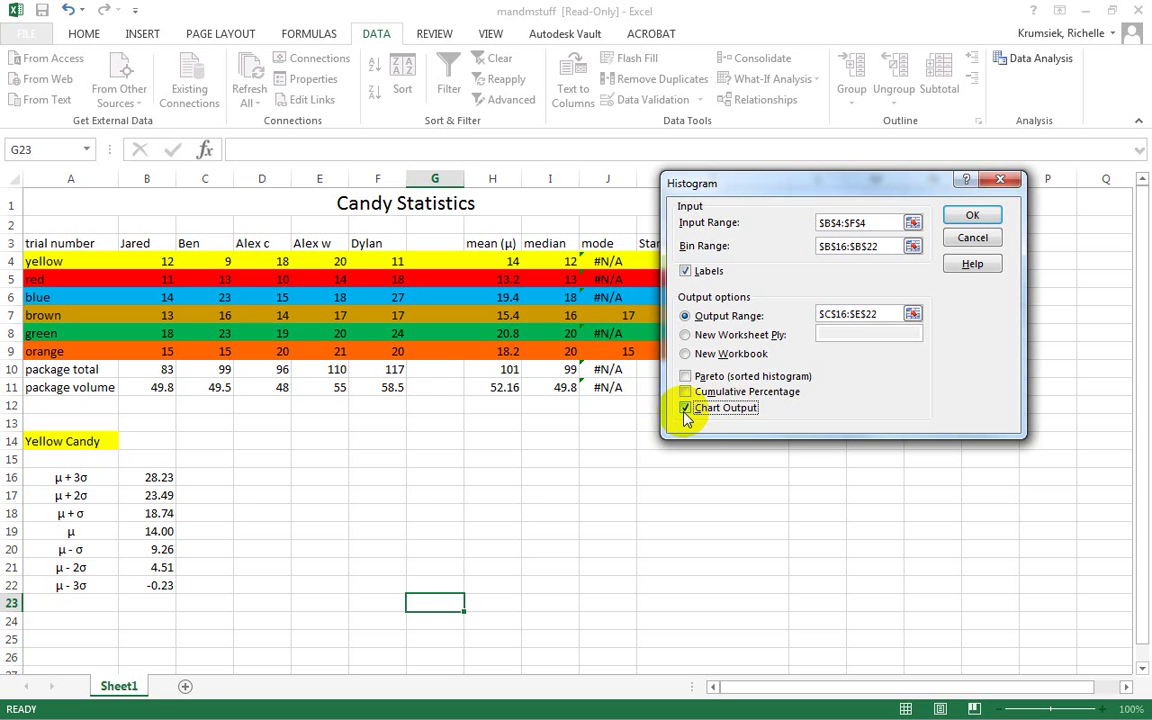
click(975, 218)
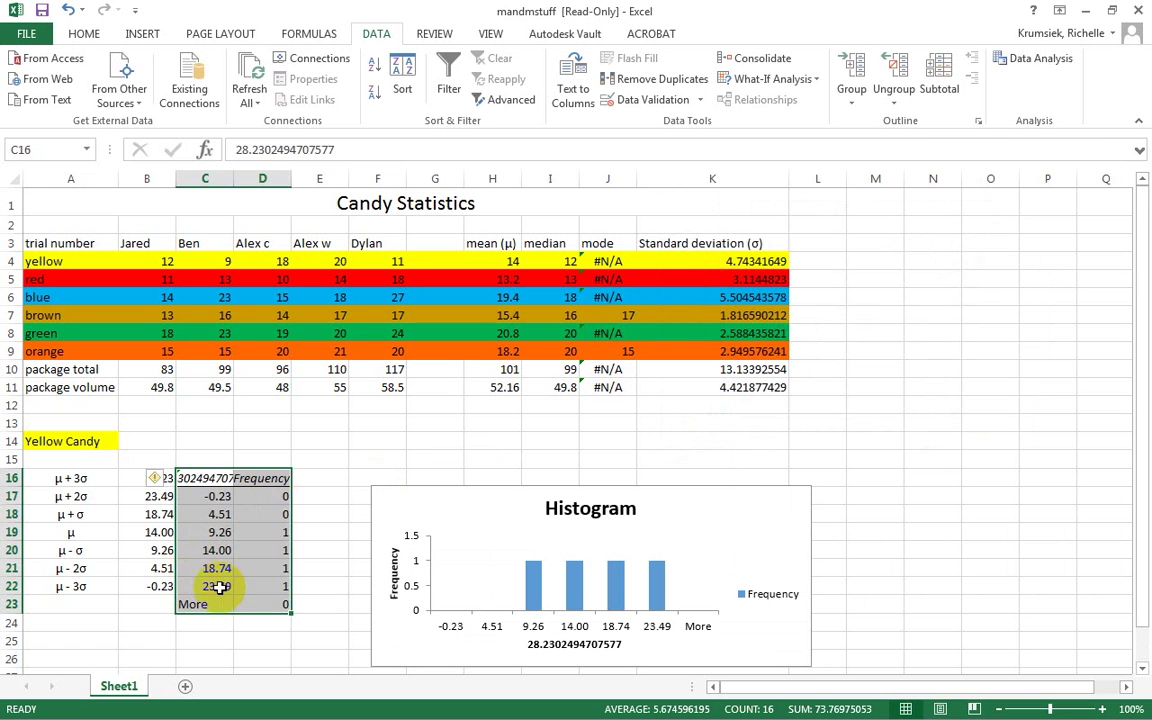
Step: Replace the heading of the histogram table's first column in C16 with Bin
click(204, 477)
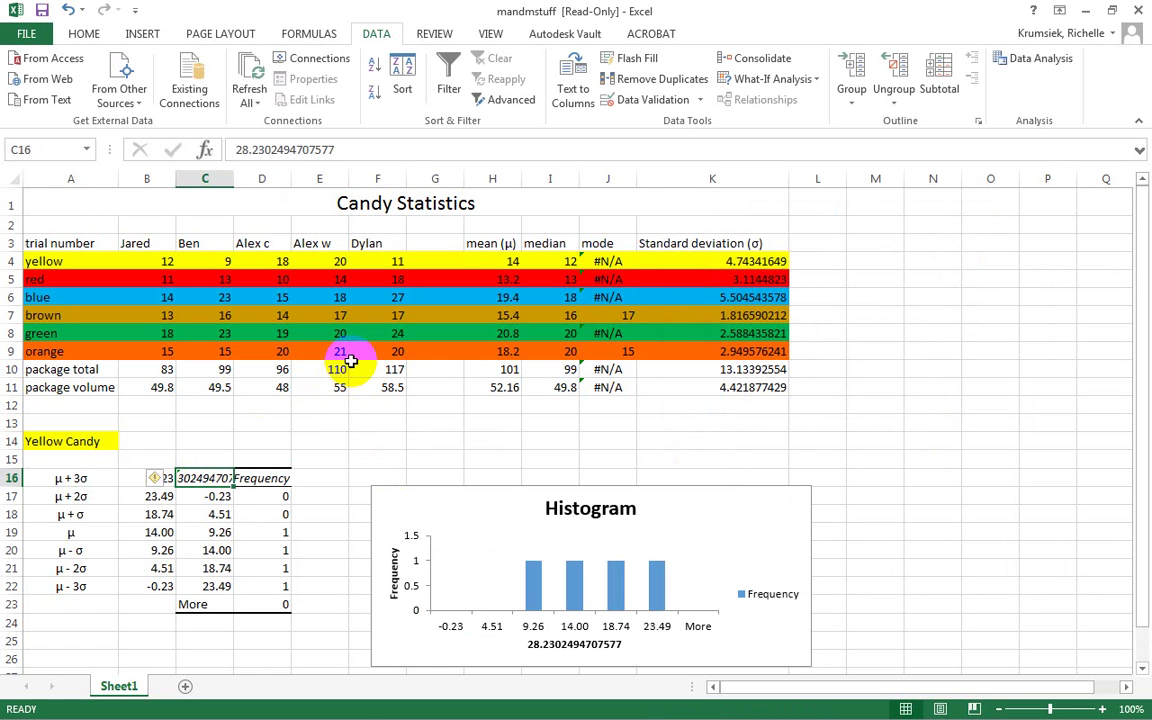
text(Bin)
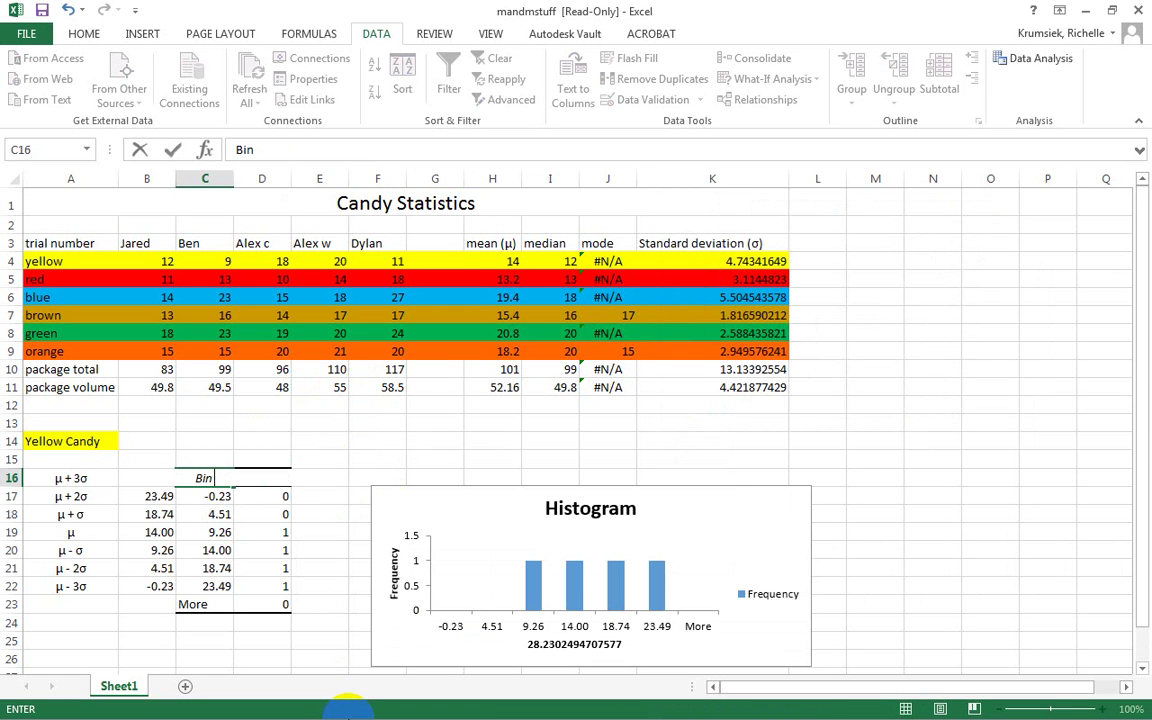
key(Return)
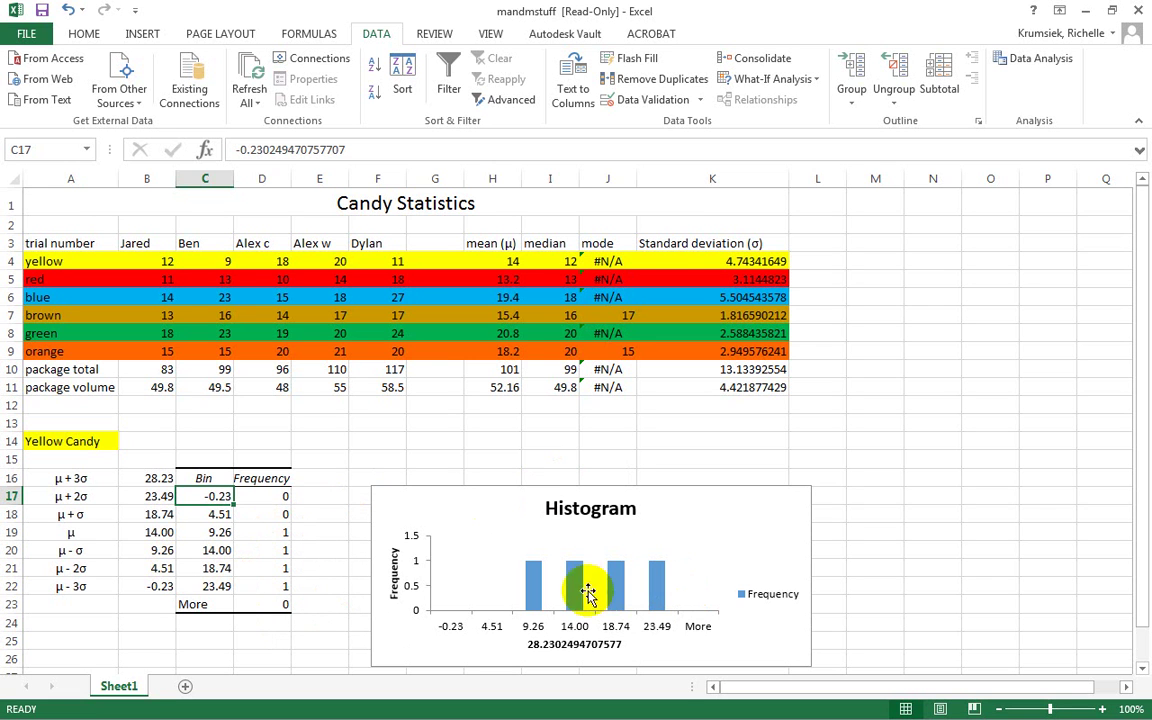
Step: Change the histogram chart's title to Yellow Candy Frequency
click(585, 508)
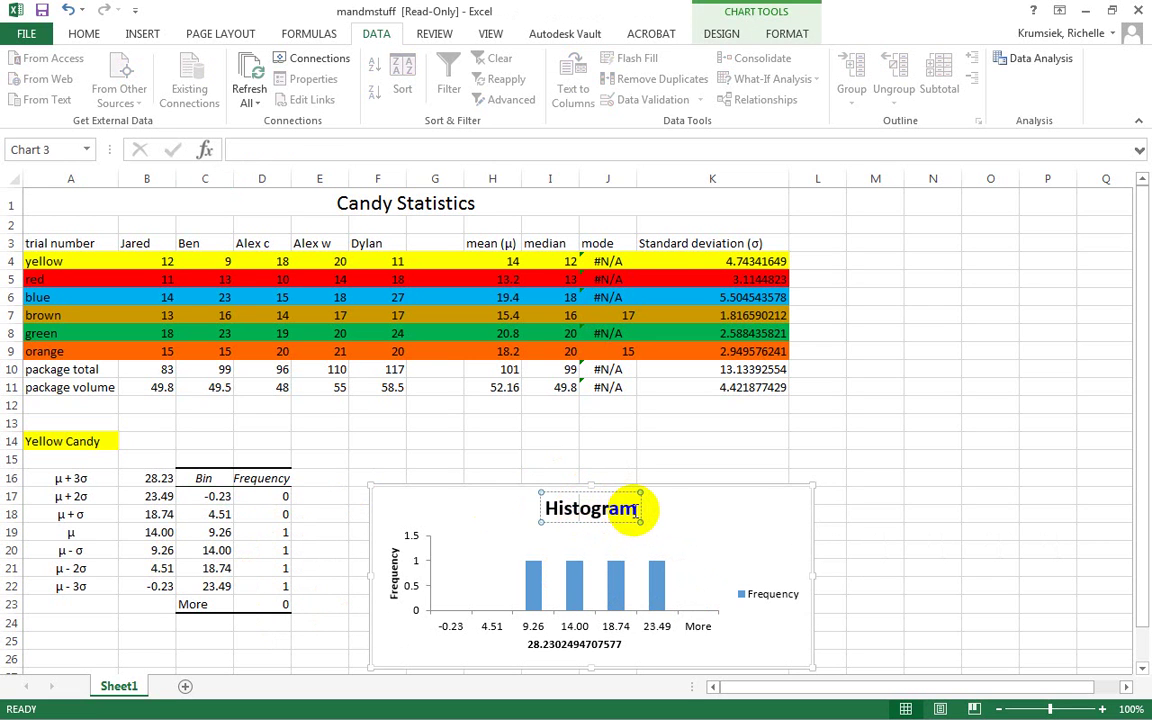
drag(634, 510, 534, 507)
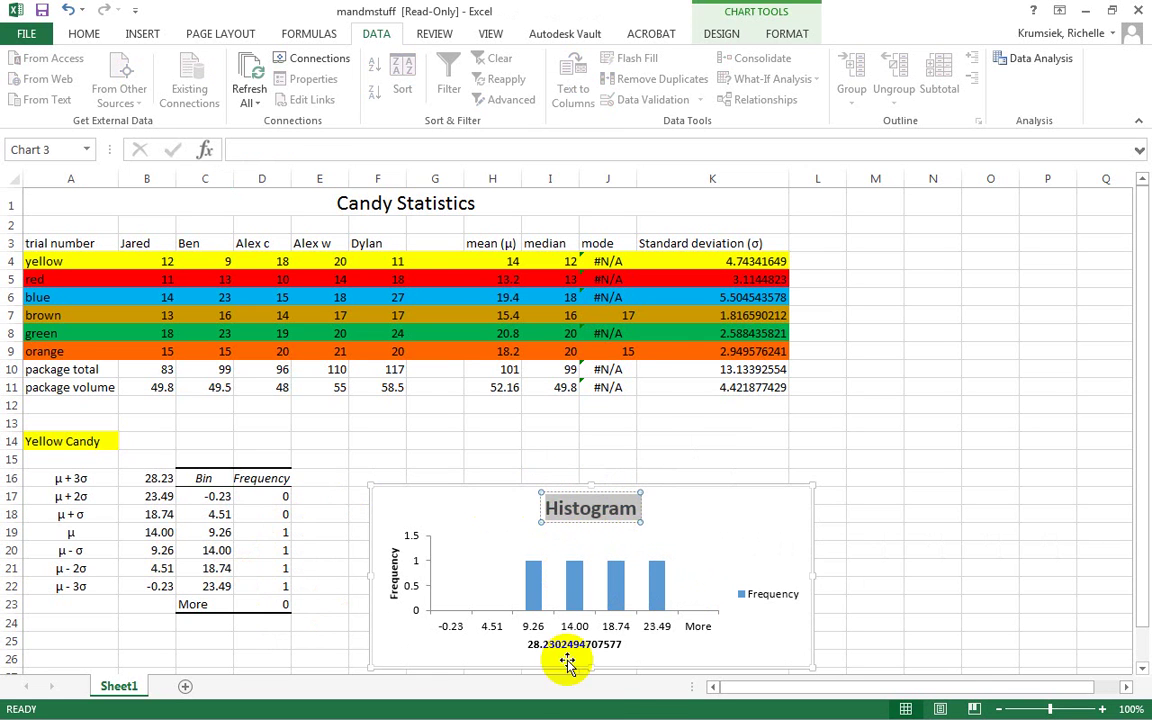
text(Yeloow)
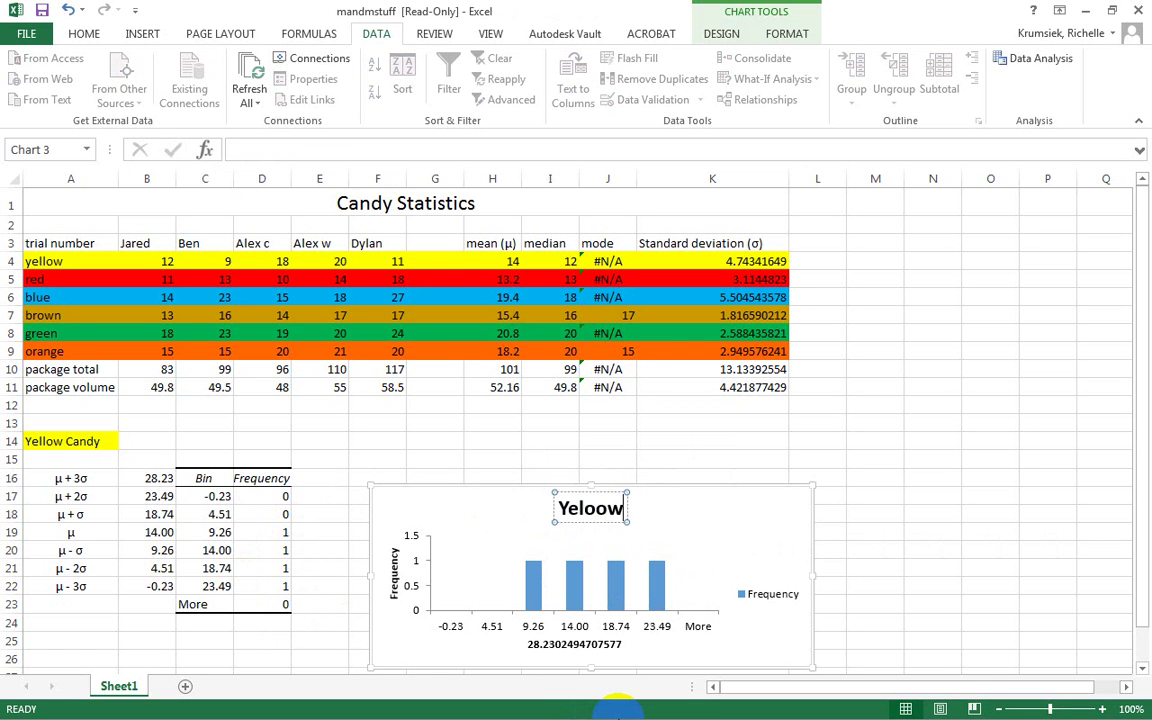
key(BackSpace)
key(BackSpace)
key(BackSpace)
text(low Ca)
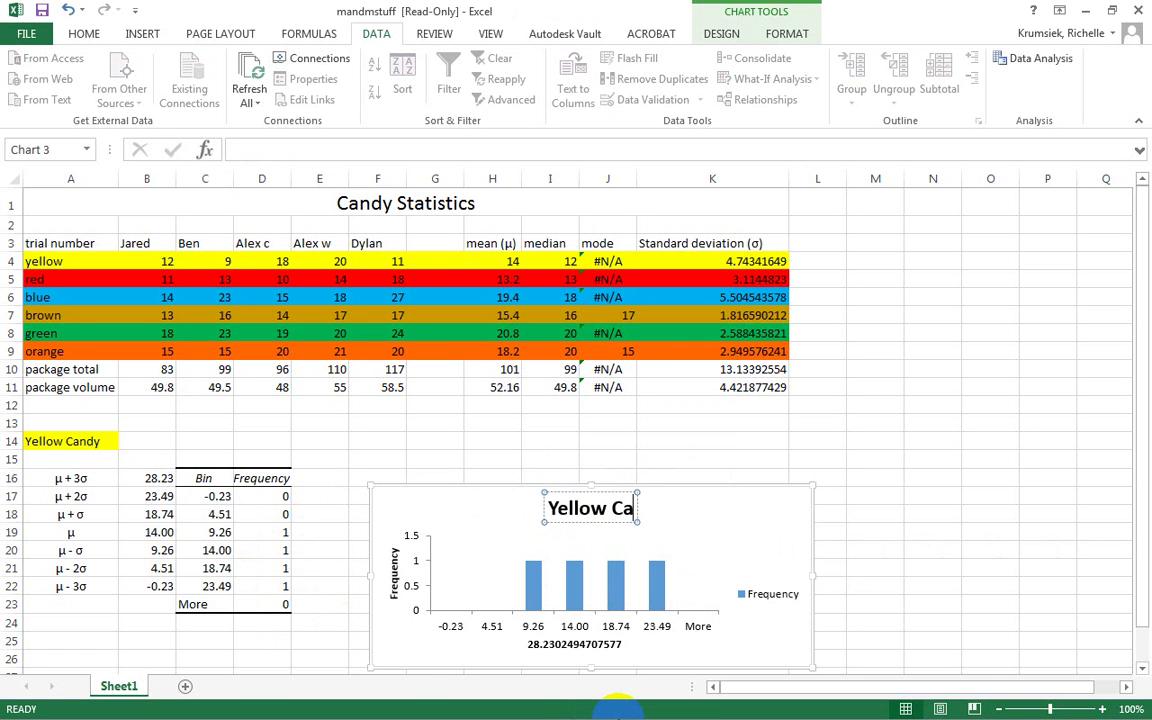
text(ndy Fr)
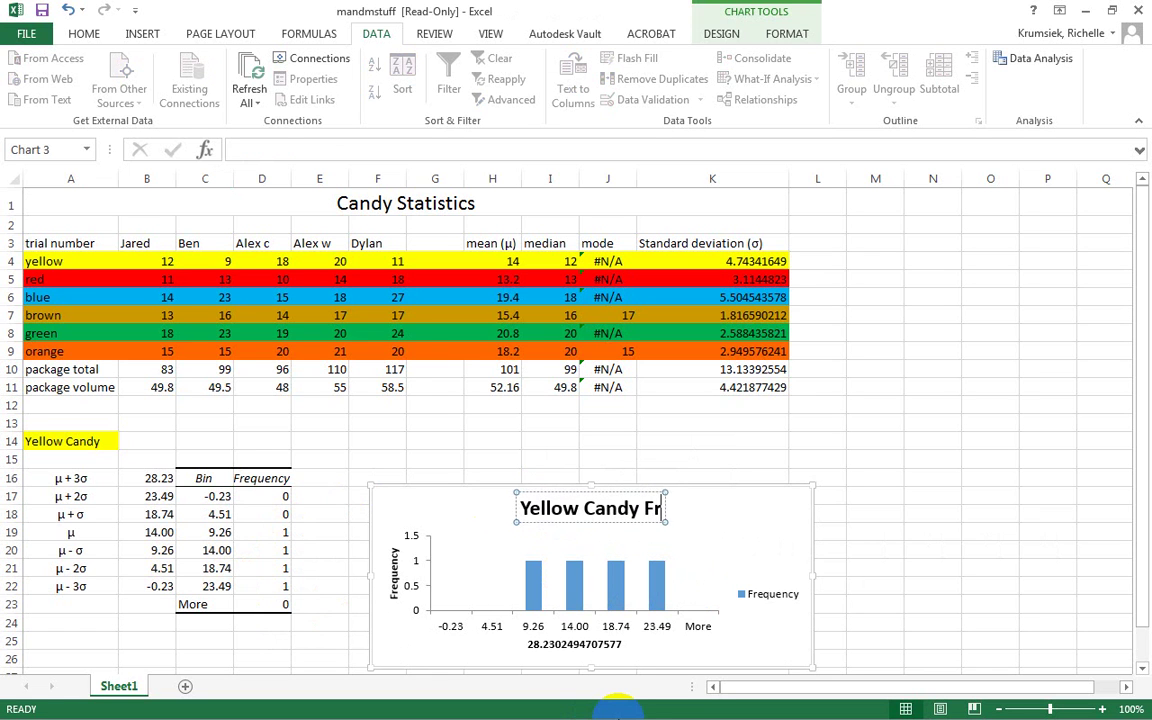
text(equency)
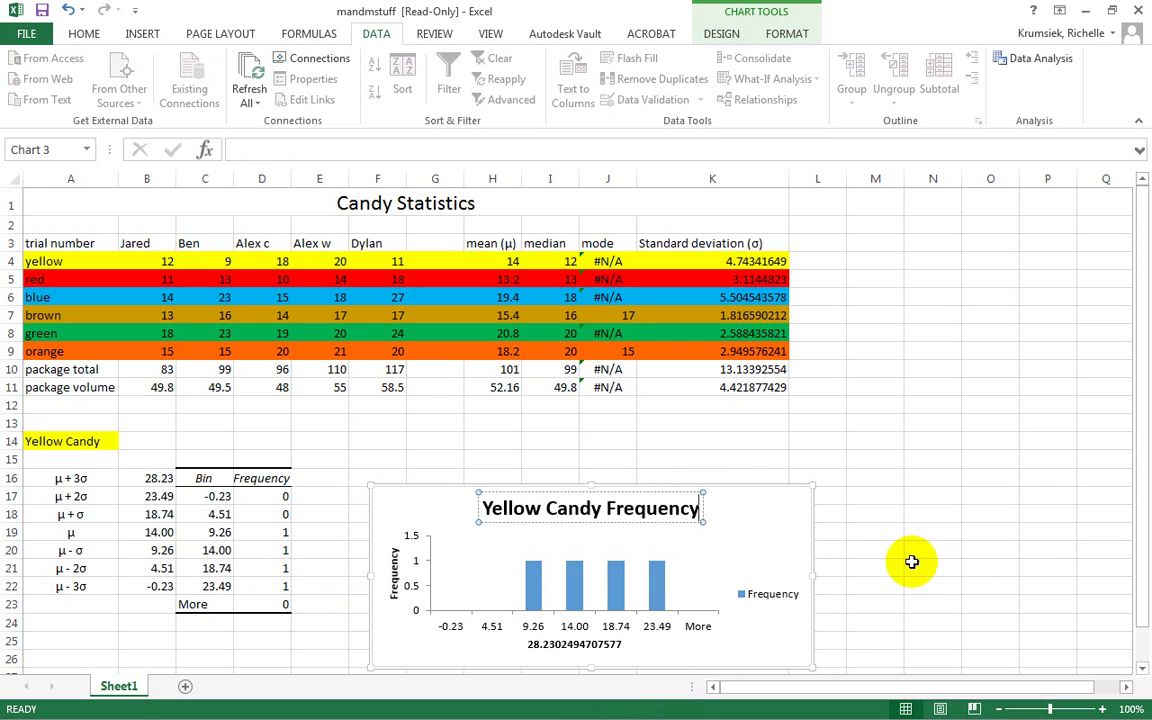
Step: Fill the histogram's Frequency bars with the standard yellow colour and deselect the chart
right_click(534, 580)
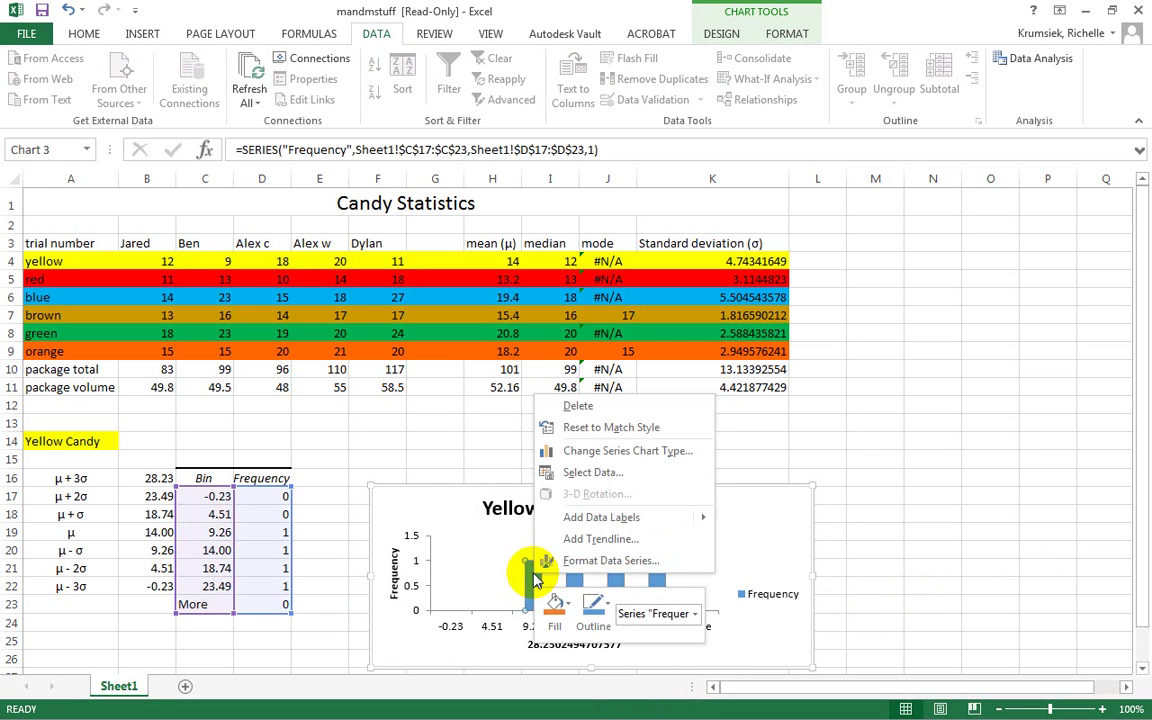
click(562, 604)
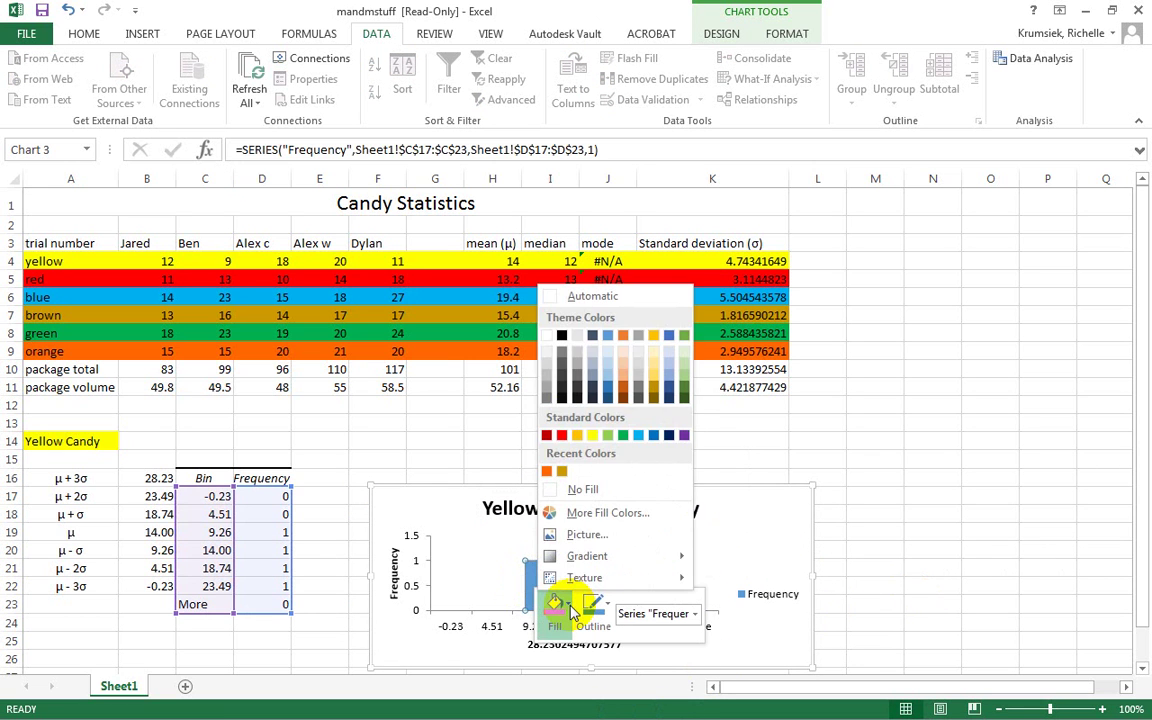
click(592, 435)
click(938, 477)
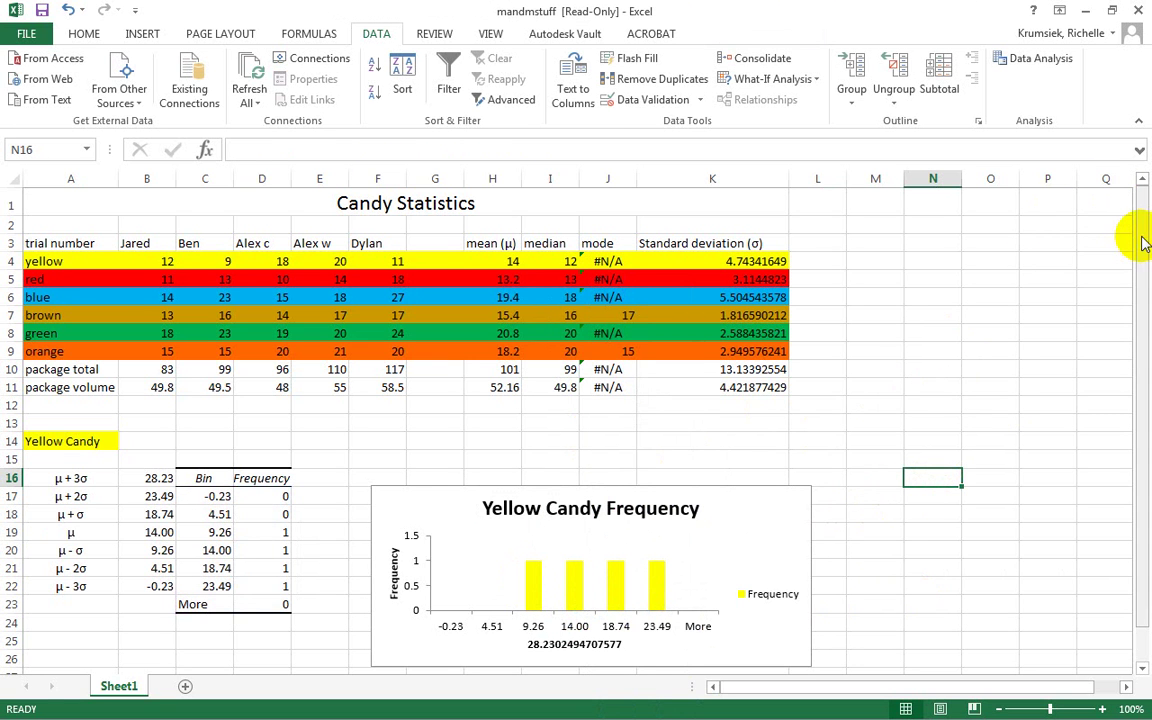
drag(1137, 237, 1148, 382)
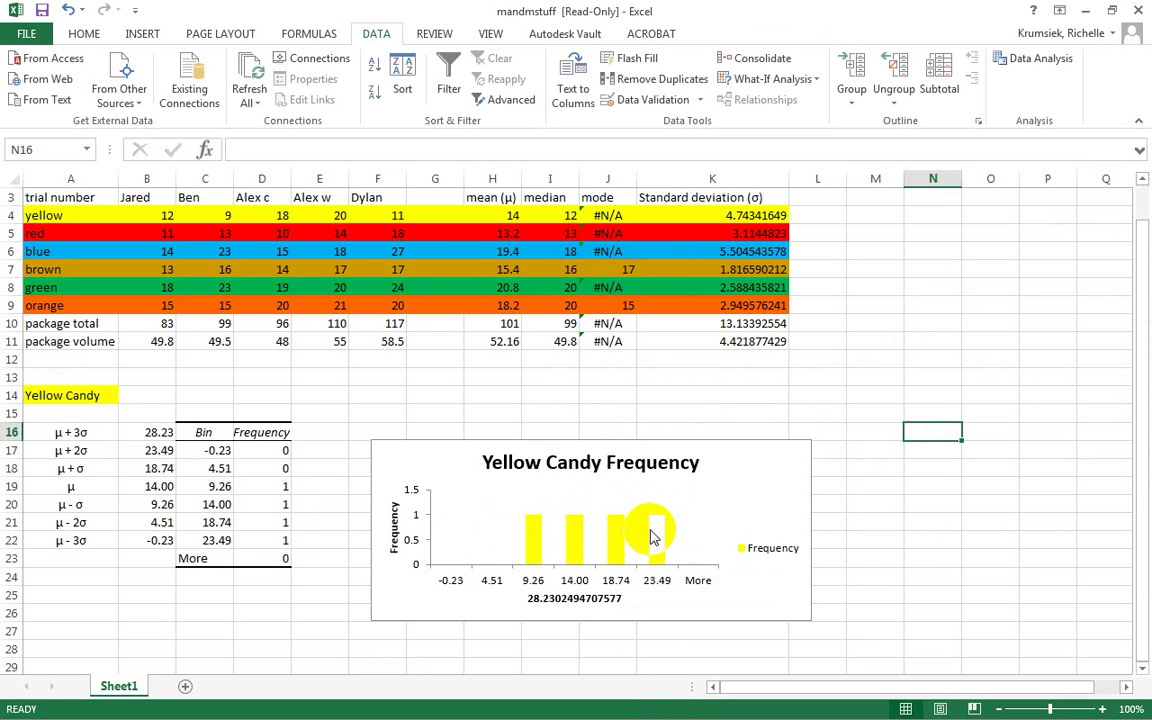
mouse_move(651, 535)
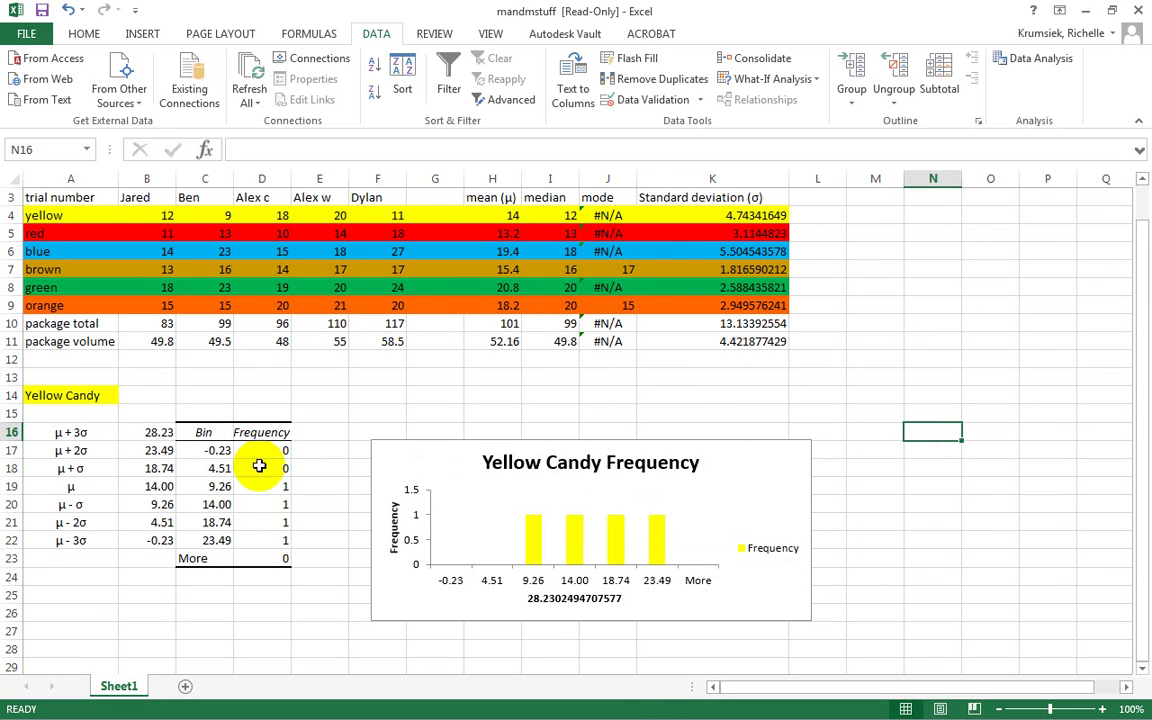